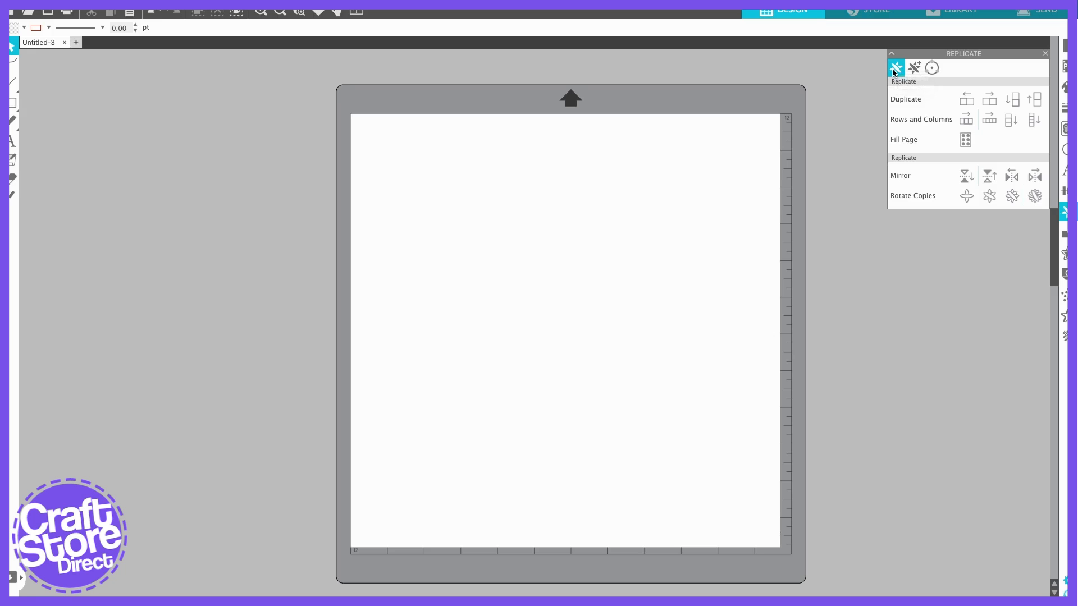
# Step: Draw a narrow vertical ellipse about 1.05 cm wide and 6.1 cm high in the middle of the page
pyautogui.click(10, 106)
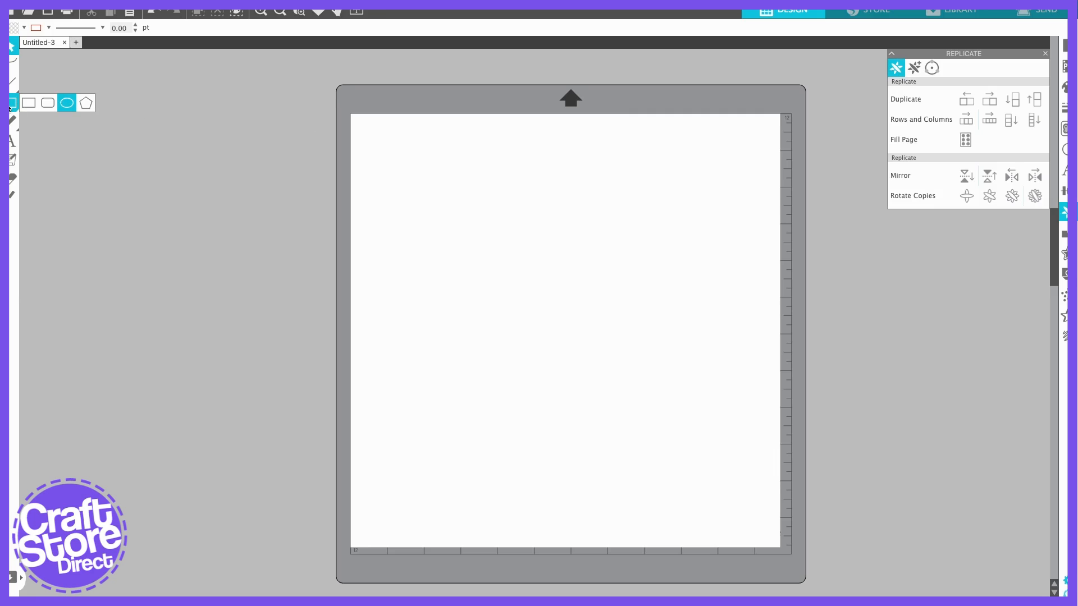
pyautogui.click(69, 102)
pyautogui.moveTo(384, 147)
pyautogui.mouseDown()
pyautogui.moveTo(398, 234)
pyautogui.moveTo(561, 319)
pyautogui.mouseUp()
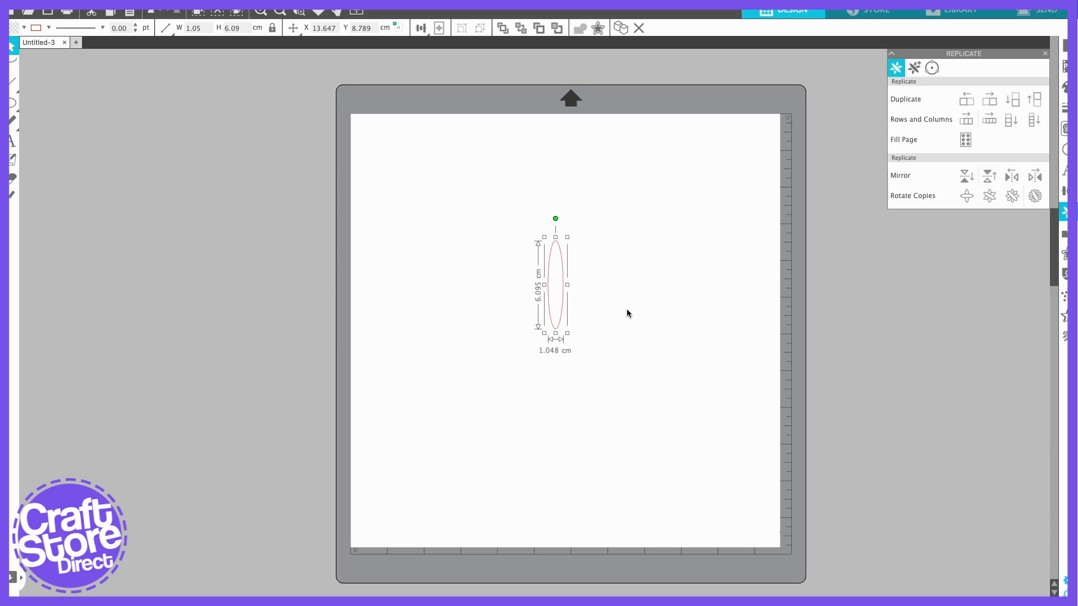
pyautogui.click(618, 351)
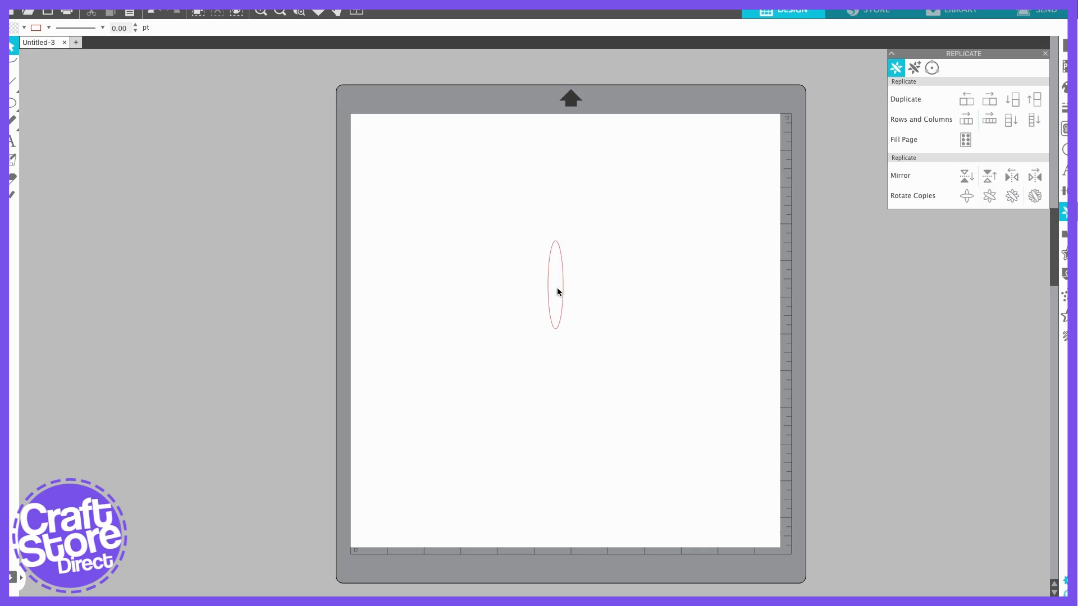
# Step: Change the software view from Standard Edition to Designer Edition
pyautogui.moveTo(300, 5)
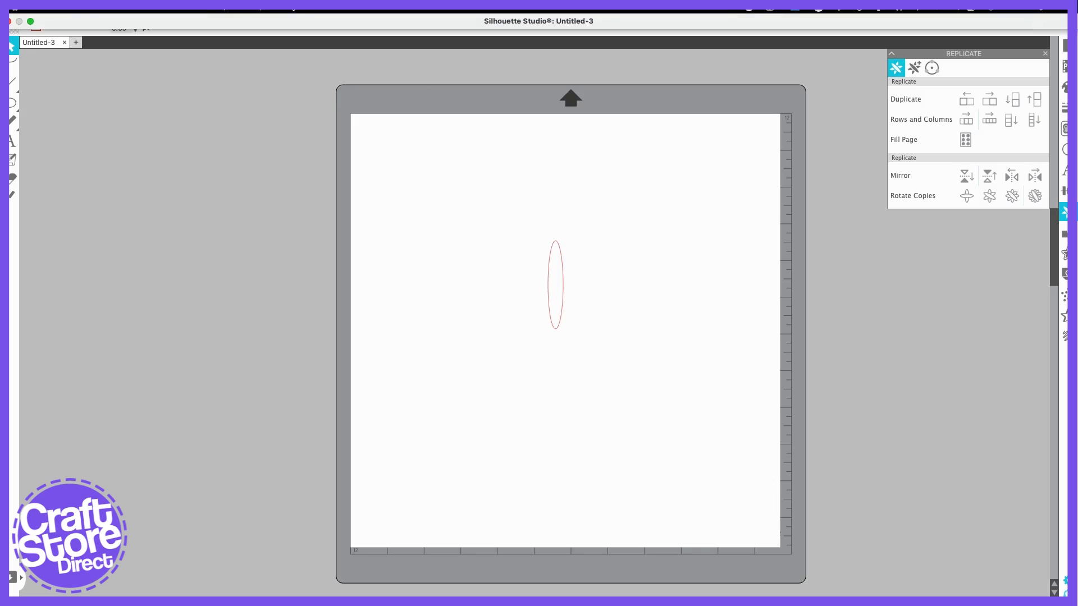
pyautogui.click(251, 9)
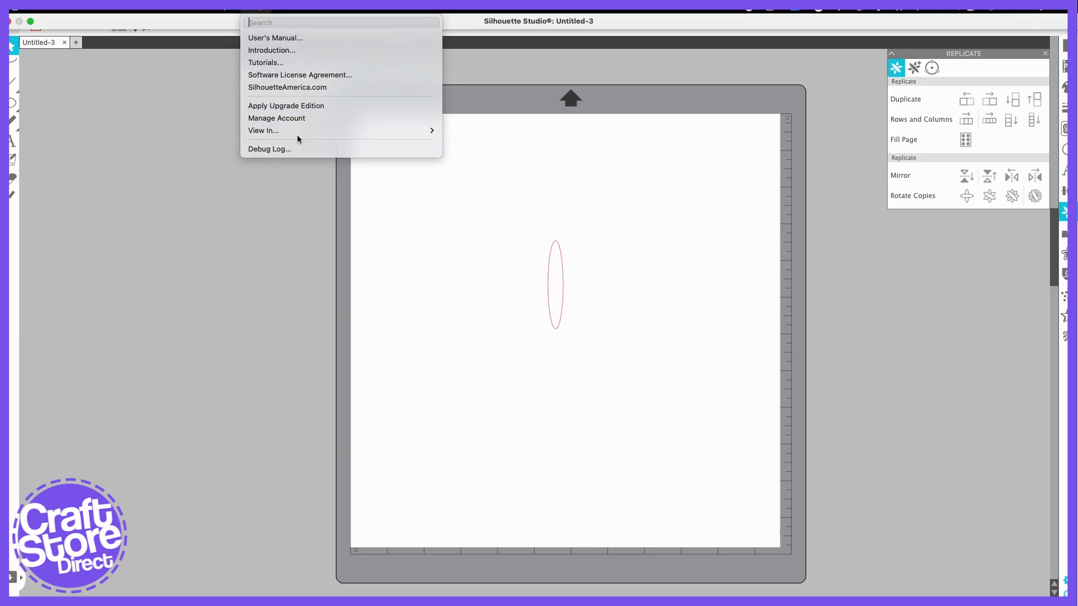
pyautogui.moveTo(297, 131)
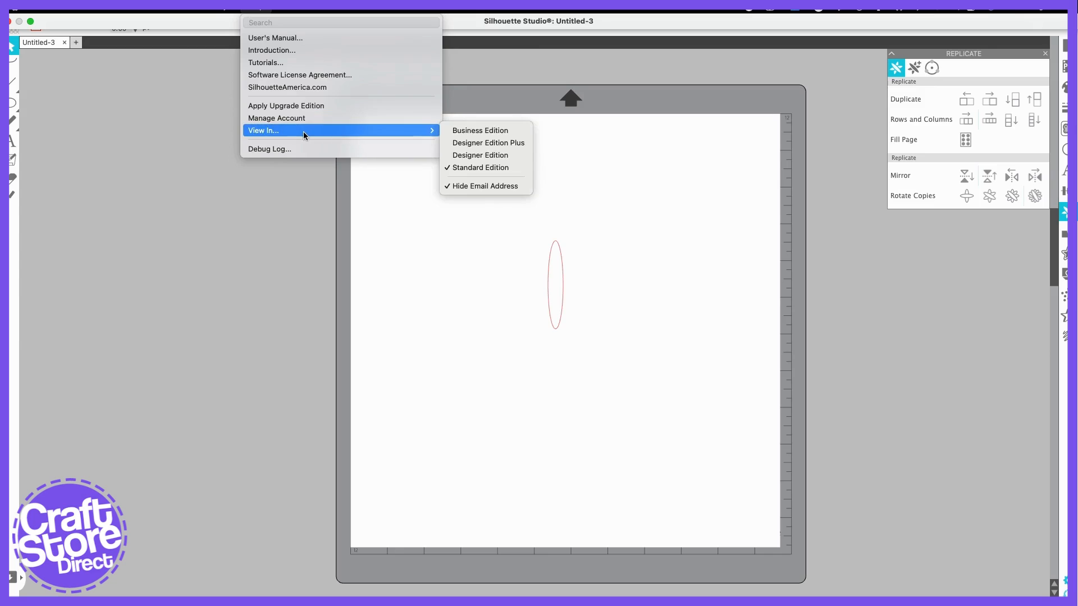
pyautogui.click(475, 155)
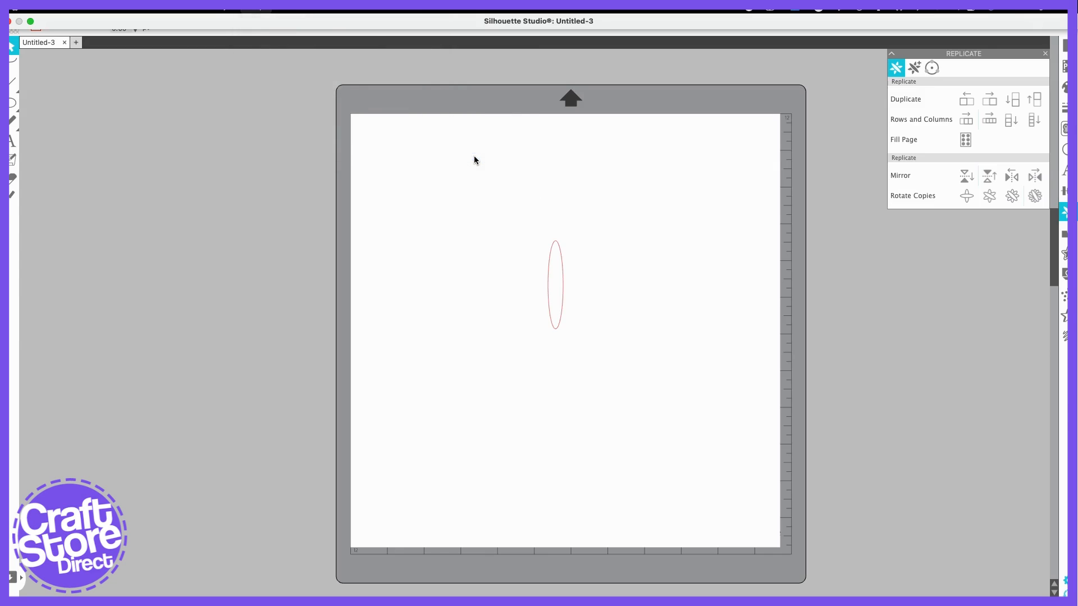
# Step: Move the ellipse slightly down and to the right, to about X 14.6 cm, Y 9.9 cm
pyautogui.click(562, 314)
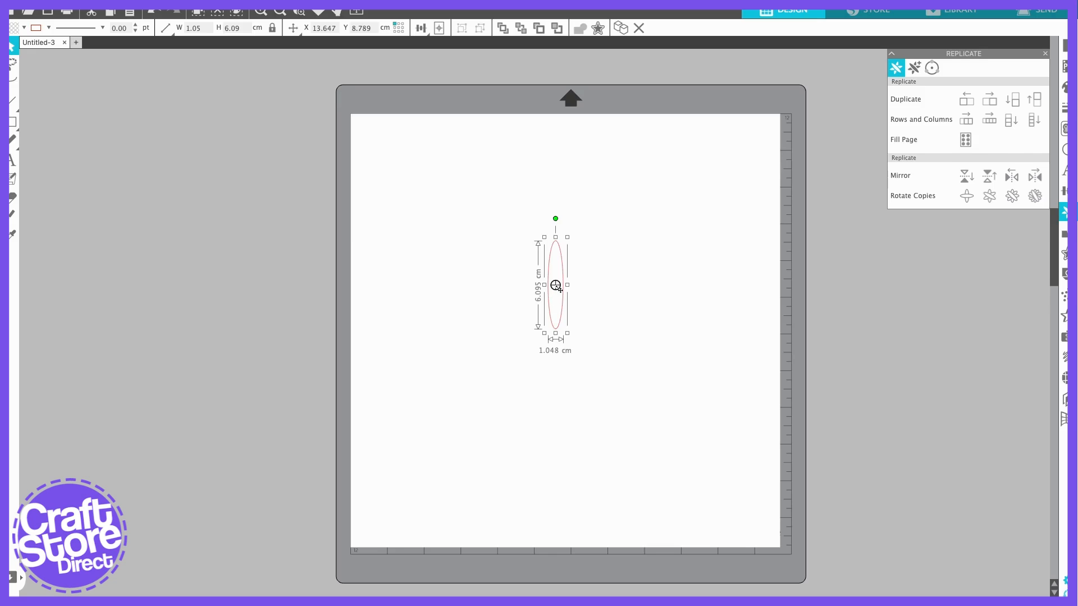
pyautogui.moveTo(555, 285)
pyautogui.mouseDown()
pyautogui.moveTo(556, 263)
pyautogui.moveTo(554, 288)
pyautogui.mouseUp()
pyautogui.click(585, 332)
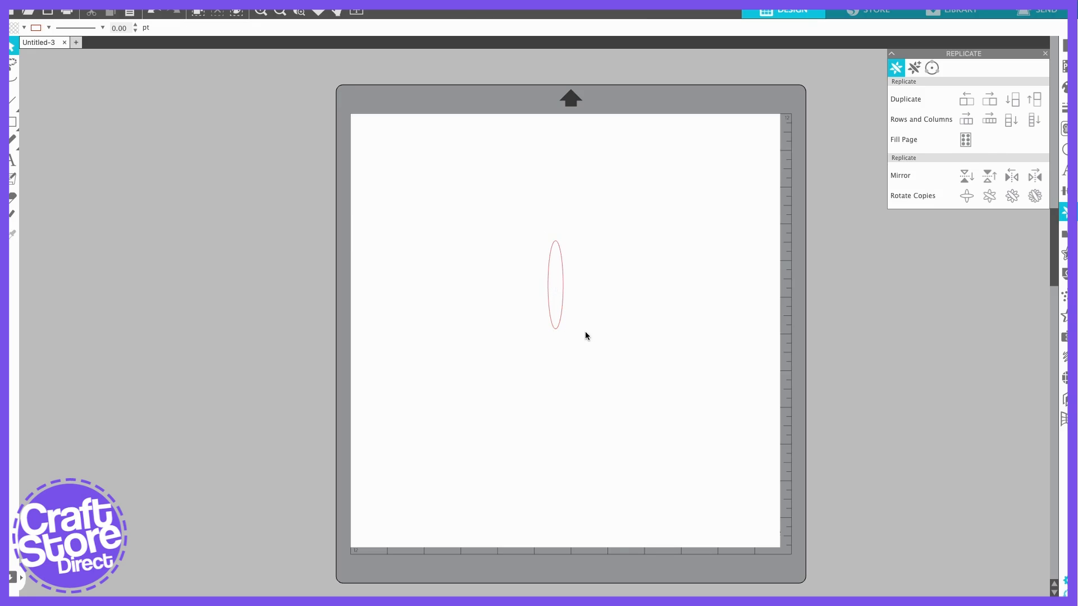
pyautogui.click(555, 285)
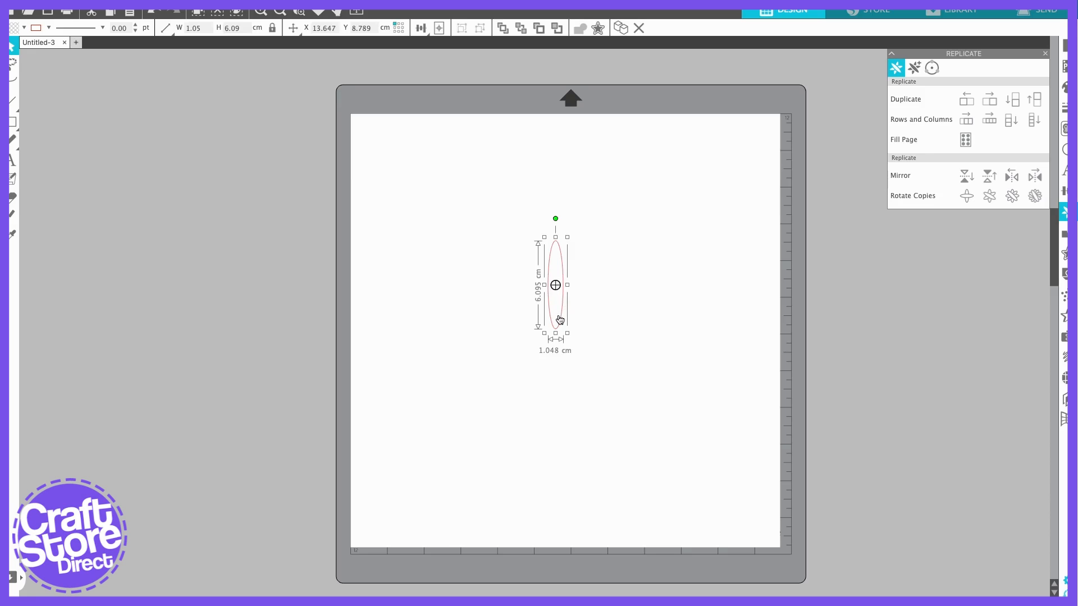
pyautogui.moveTo(559, 320); pyautogui.dragTo(573, 338)
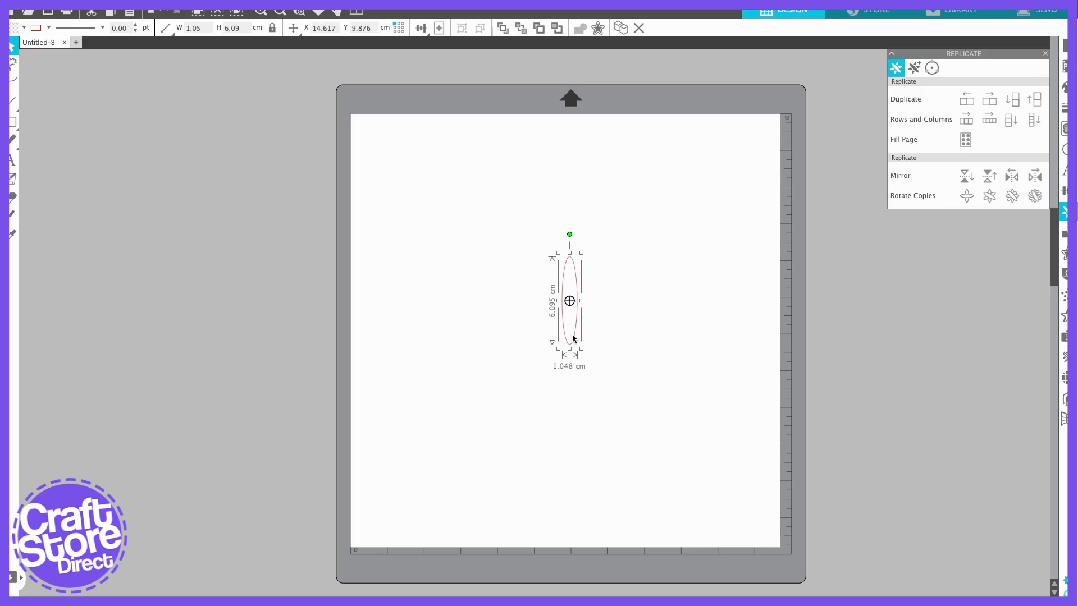
# Step: Duplicate the original ellipse once to its left, once to its right, once below and once above
pyautogui.click(962, 104)
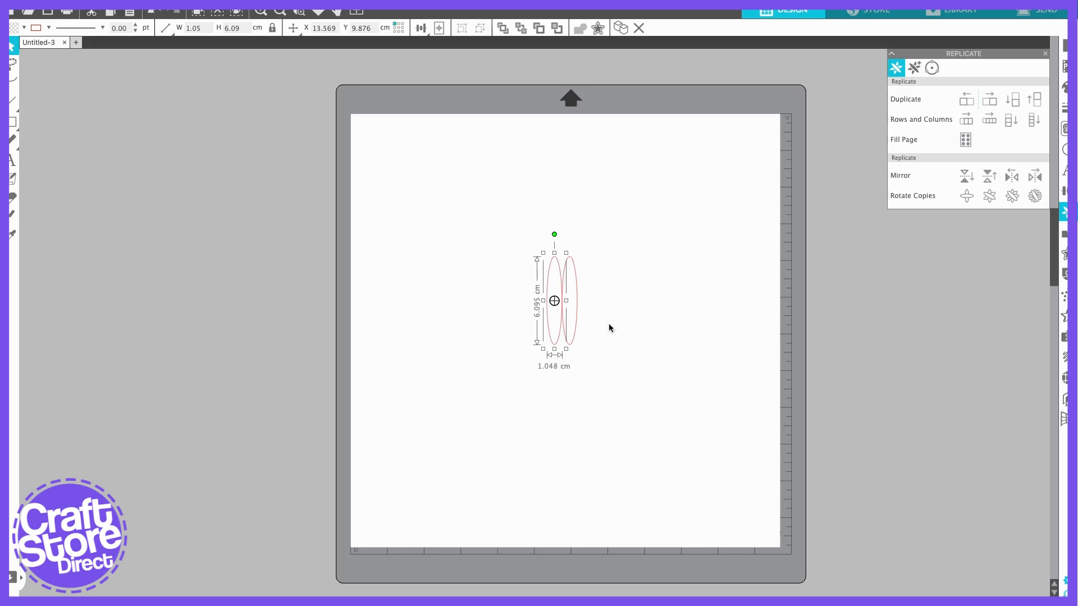
pyautogui.click(575, 330)
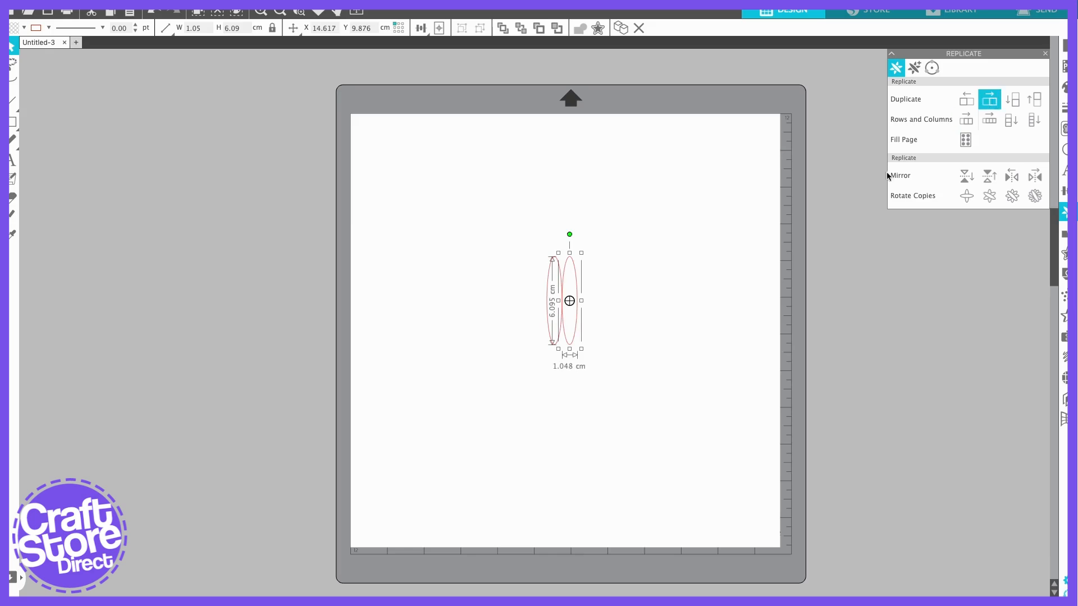
pyautogui.click(990, 100)
pyautogui.click(570, 338)
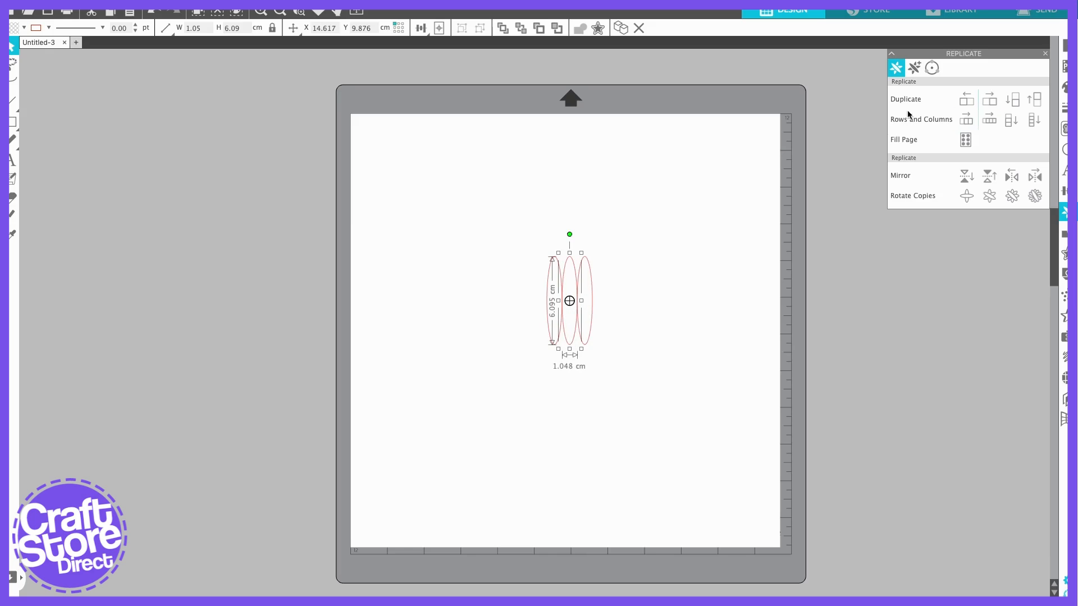
pyautogui.click(1015, 107)
pyautogui.click(575, 273)
pyautogui.click(1038, 101)
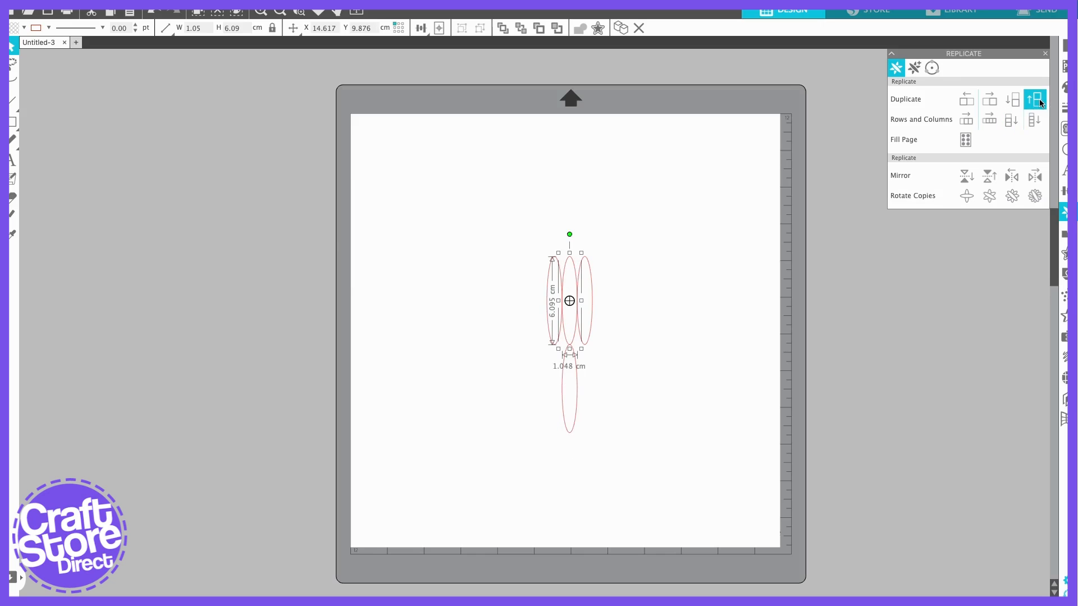
pyautogui.click(752, 340)
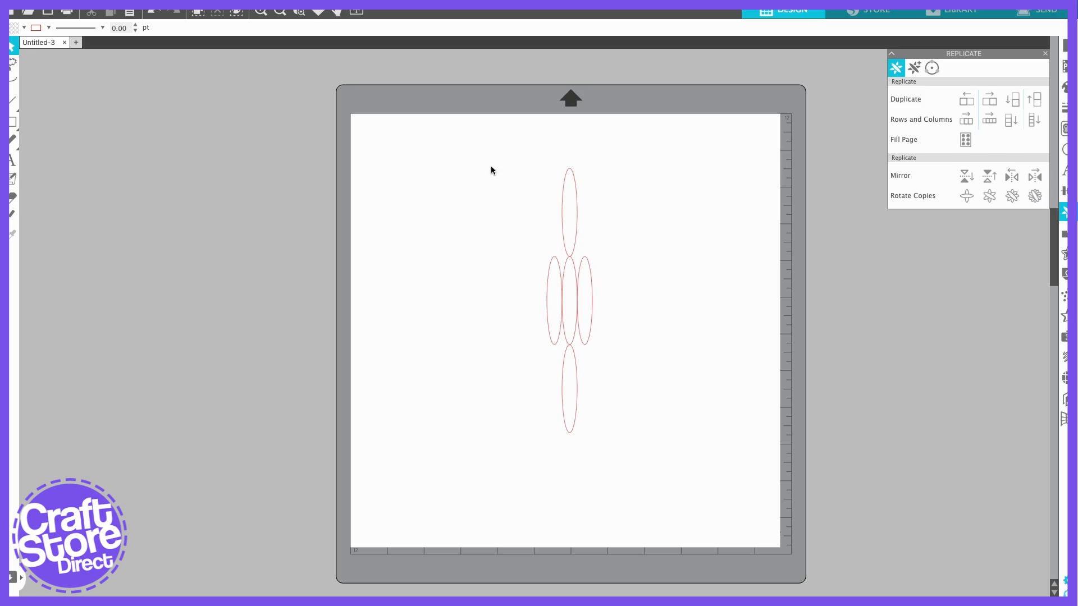
# Step: Shrink the five ellipses together to about 2.2 × 12.9 cm and duplicate them to the left near the page's upper edge
pyautogui.moveTo(498, 168); pyautogui.dragTo(582, 359)
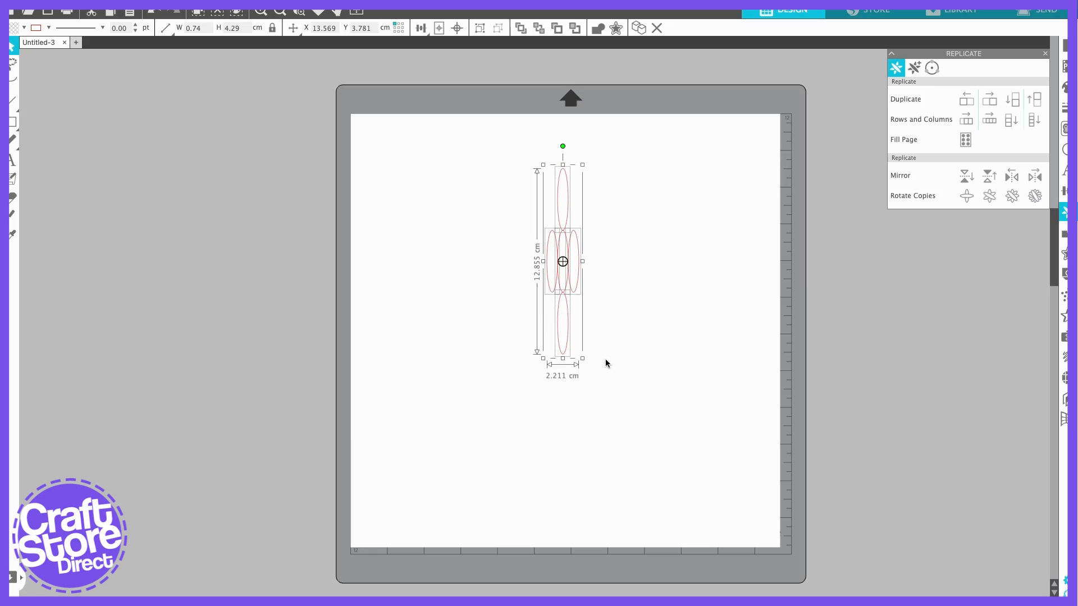
pyautogui.moveTo(576, 289); pyautogui.dragTo(584, 248)
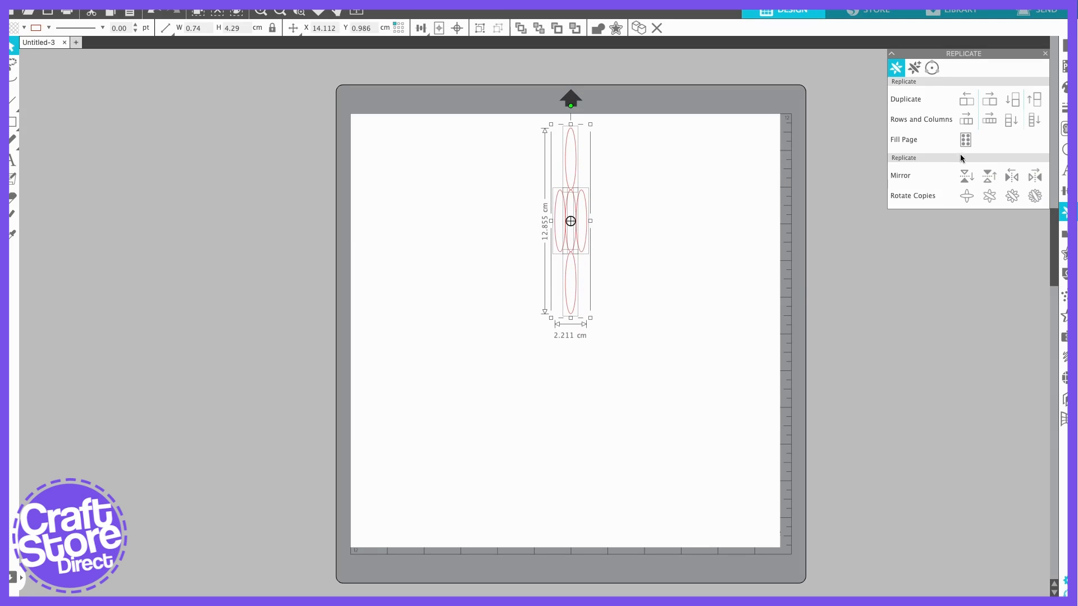
pyautogui.click(966, 105)
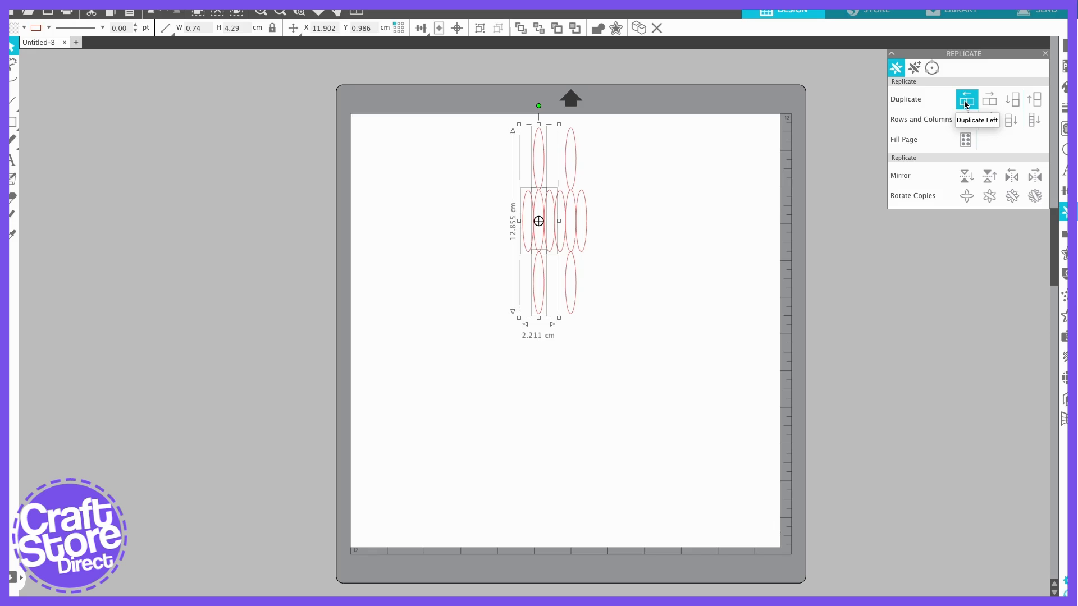
# Step: Set one ellipse aside near the page's upper-left corner and delete all the other ellipses
pyautogui.click(598, 251)
pyautogui.moveTo(544, 186); pyautogui.dragTo(389, 176)
pyautogui.moveTo(473, 122); pyautogui.dragTo(628, 331)
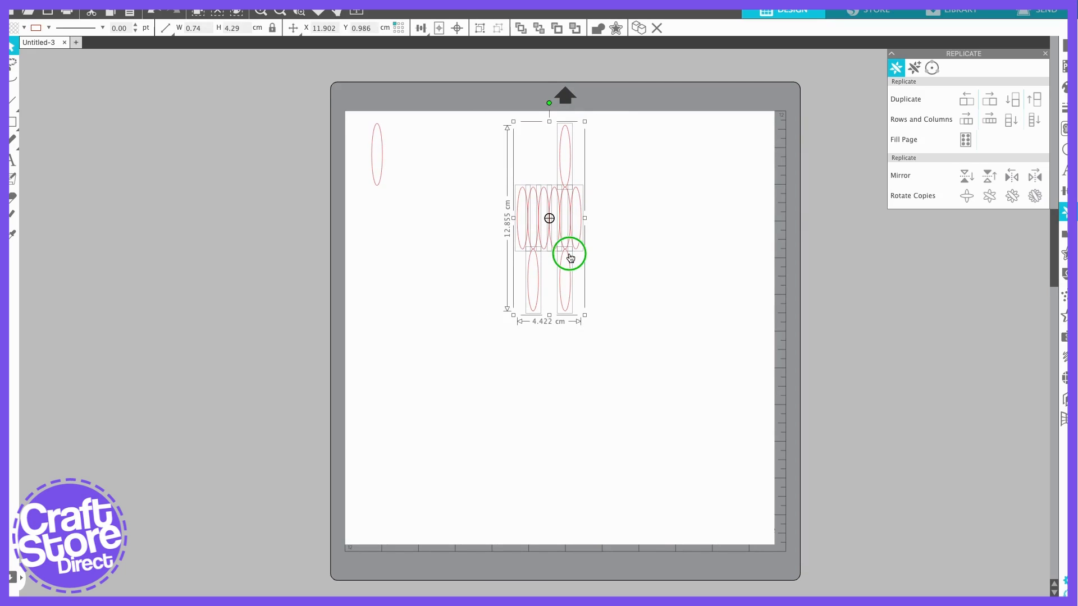
pyautogui.rightClick(570, 256)
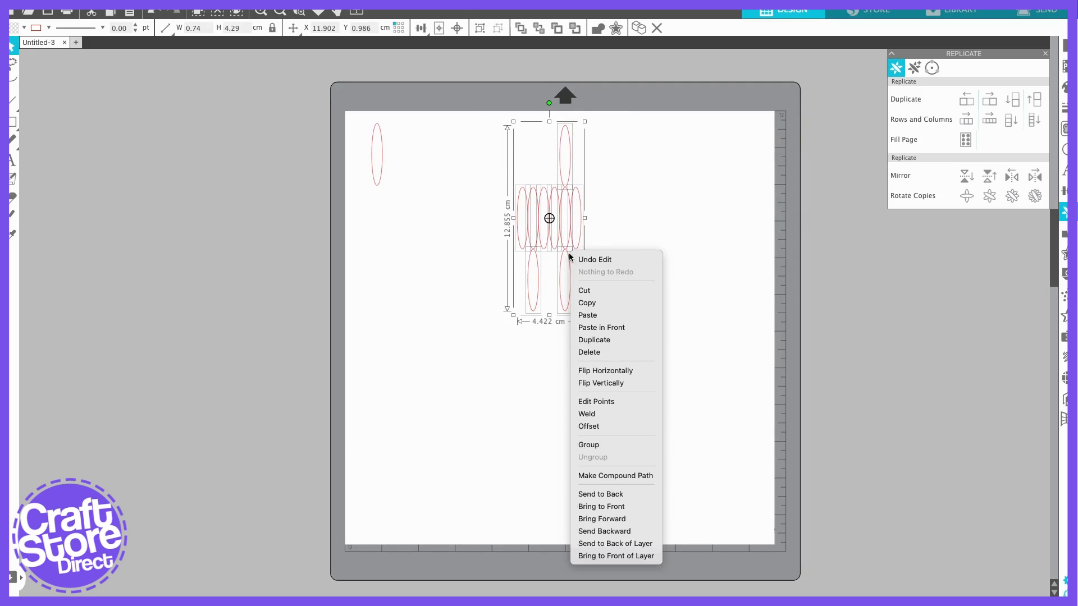
pyautogui.click(587, 446)
pyautogui.press('Delete')
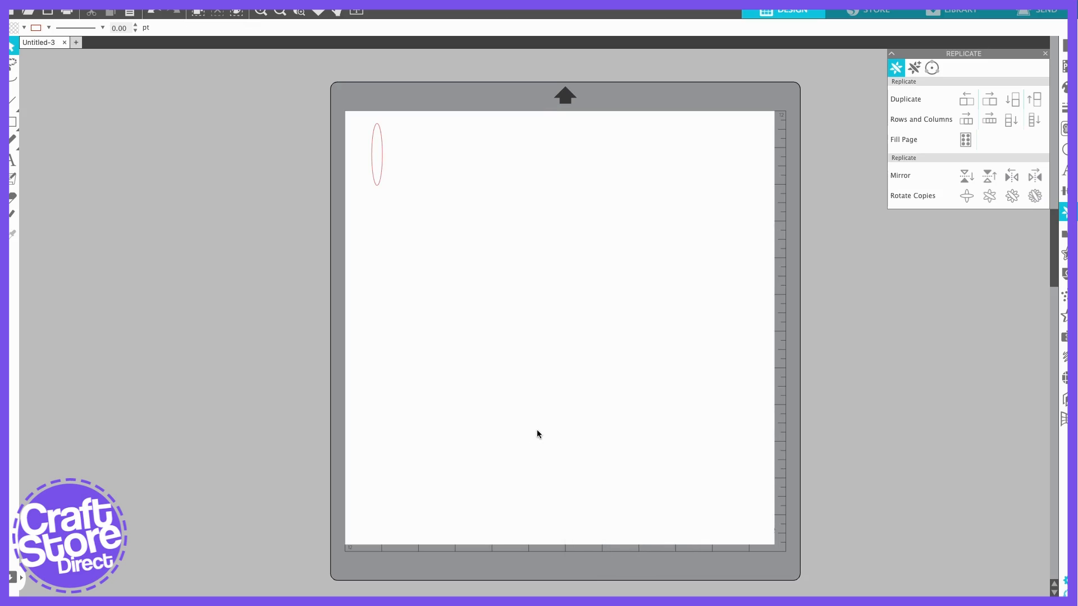
# Step: Move the remaining ellipse to the middle of the page, at about X 11.9 cm, Y 11.4 cm
pyautogui.click(378, 183)
pyautogui.moveTo(465, 283); pyautogui.dragTo(525, 333)
pyautogui.click(522, 335)
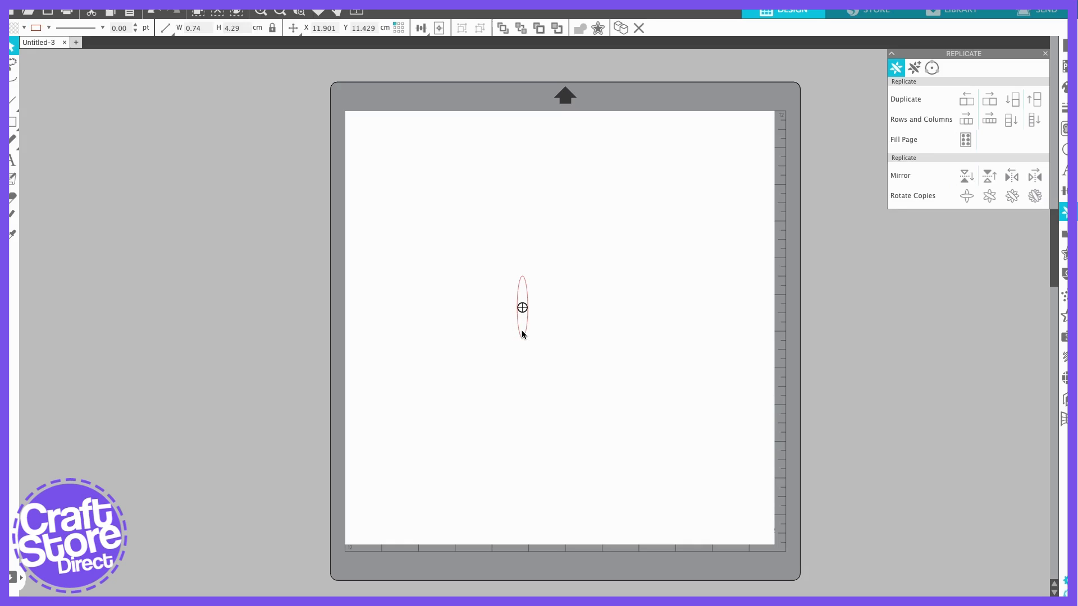
# Step: Replicate the ellipse into a row of three, and replicate that row downward into a column of three
pyautogui.click(967, 121)
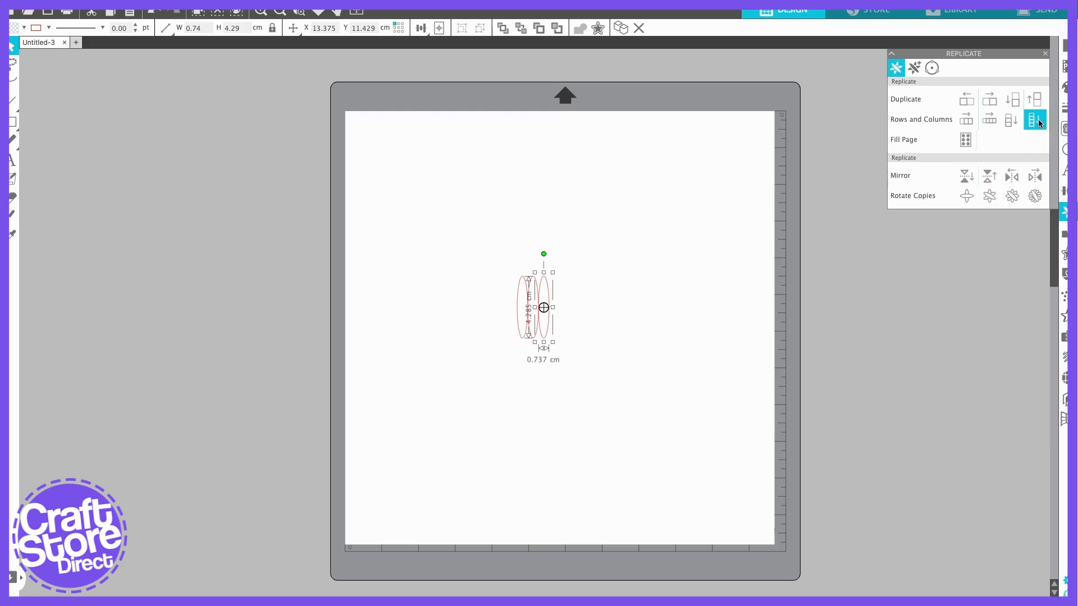
pyautogui.moveTo(491, 265); pyautogui.dragTo(581, 360)
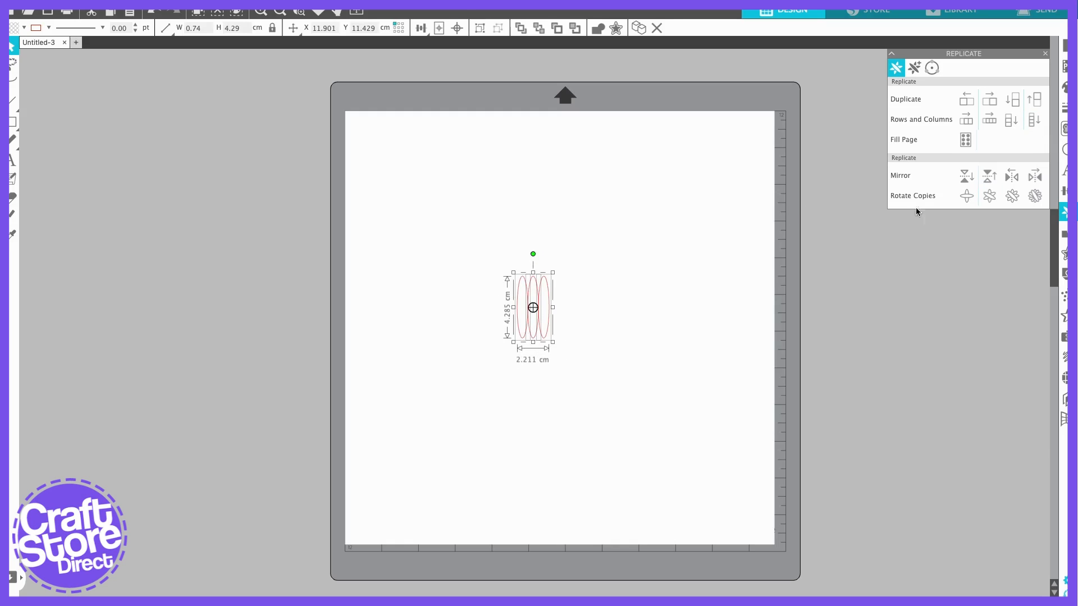
pyautogui.click(1010, 127)
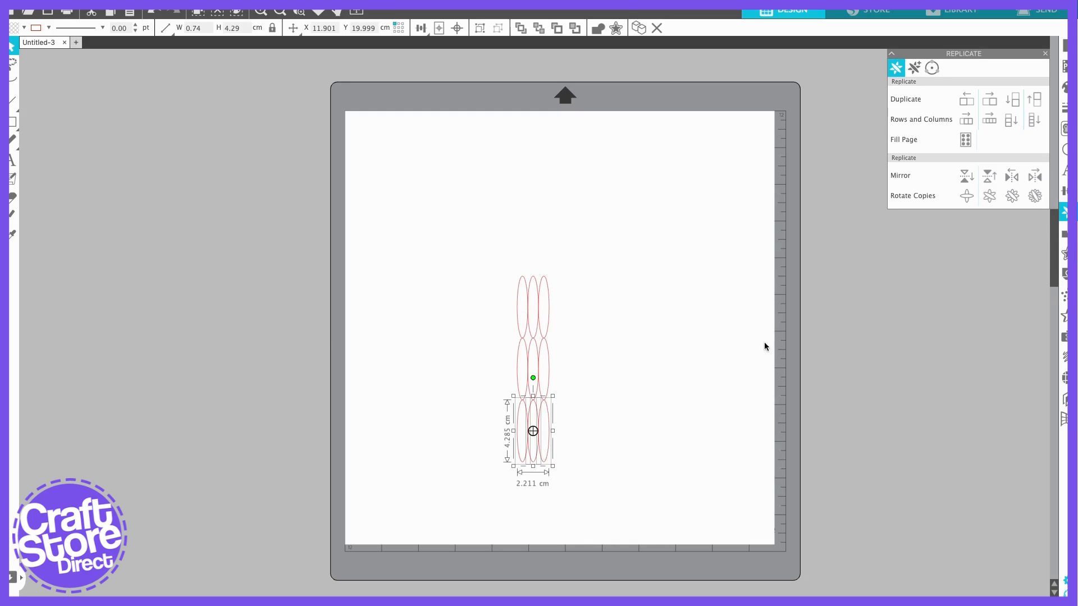
pyautogui.click(678, 393)
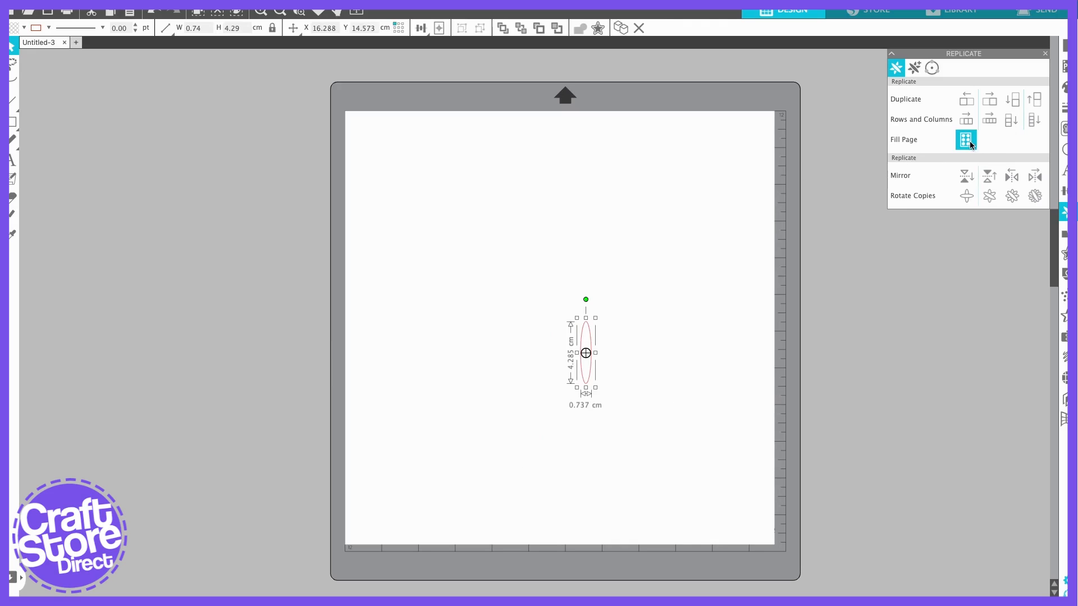
# Step: Fill the page with copies of the single ellipse
pyautogui.click(969, 140)
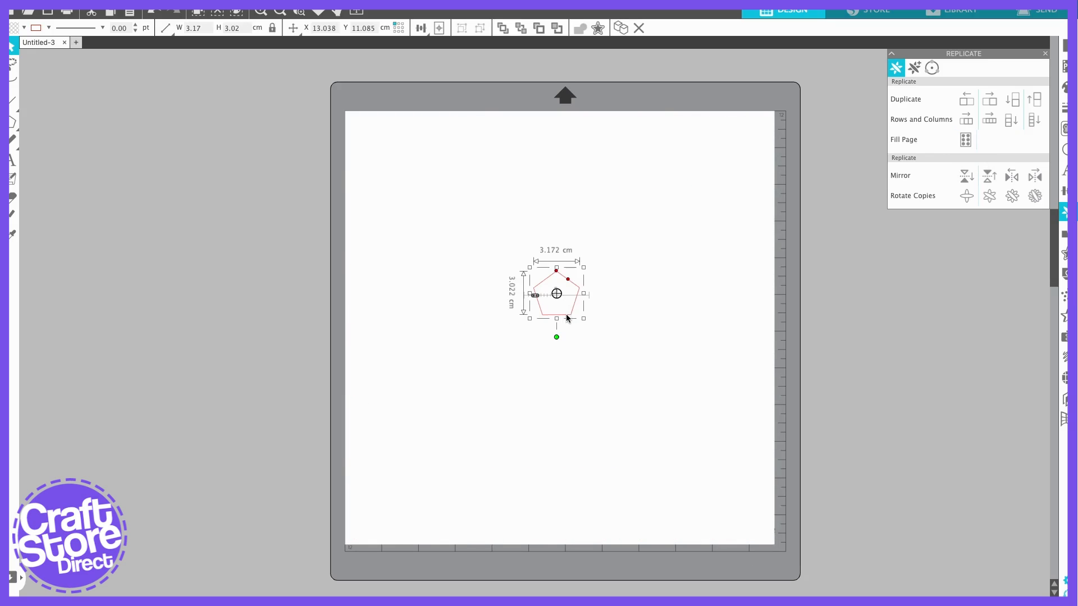
# Step: Mirror the central pentagon below, above, left and right of itself, and select all five pentagons
pyautogui.click(964, 180)
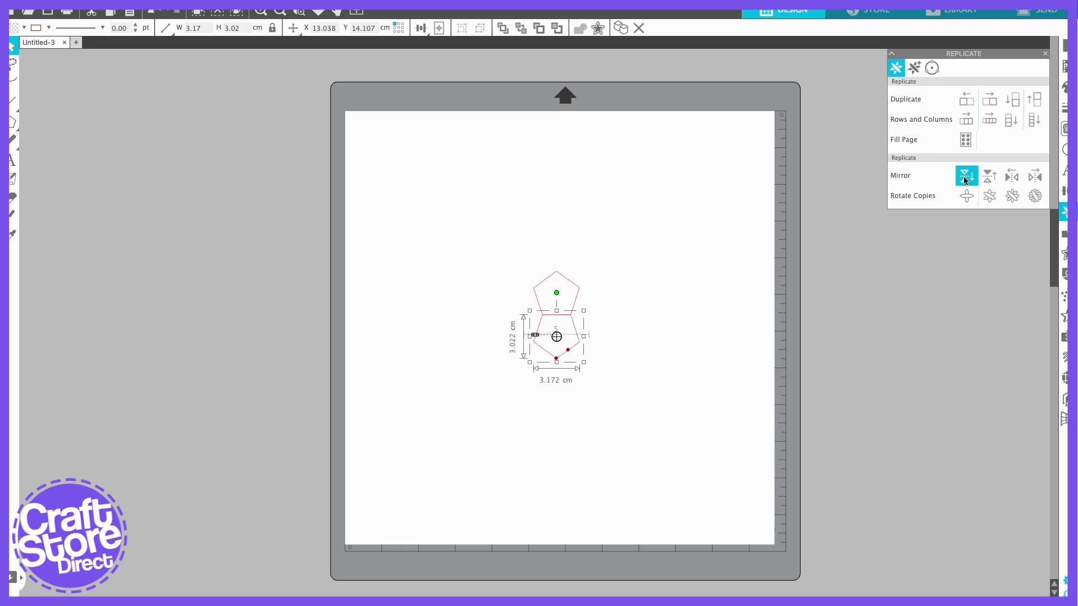
pyautogui.click(574, 303)
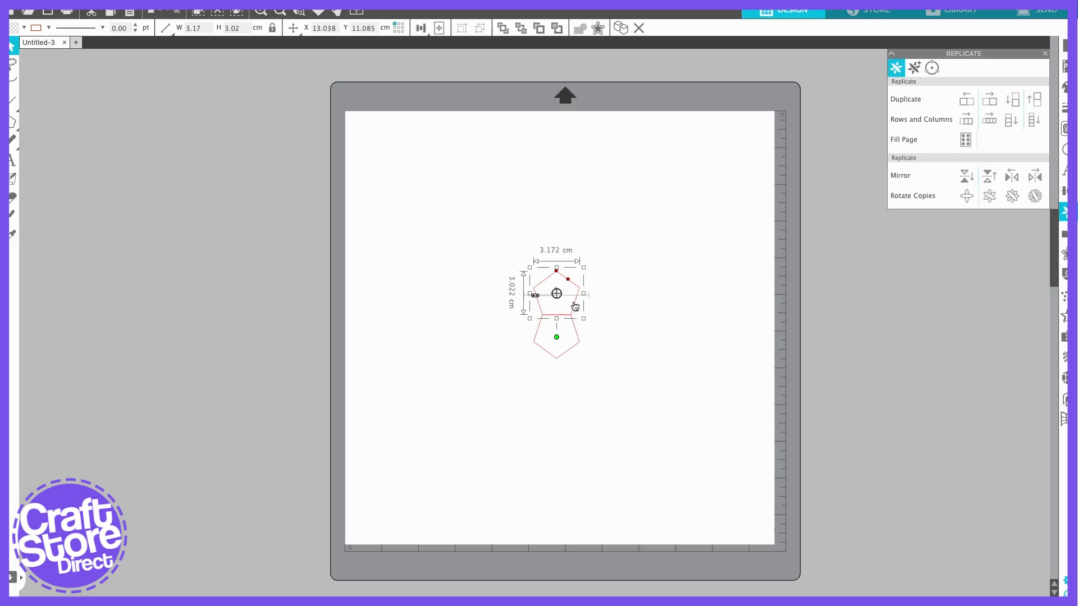
pyautogui.click(988, 178)
pyautogui.click(572, 308)
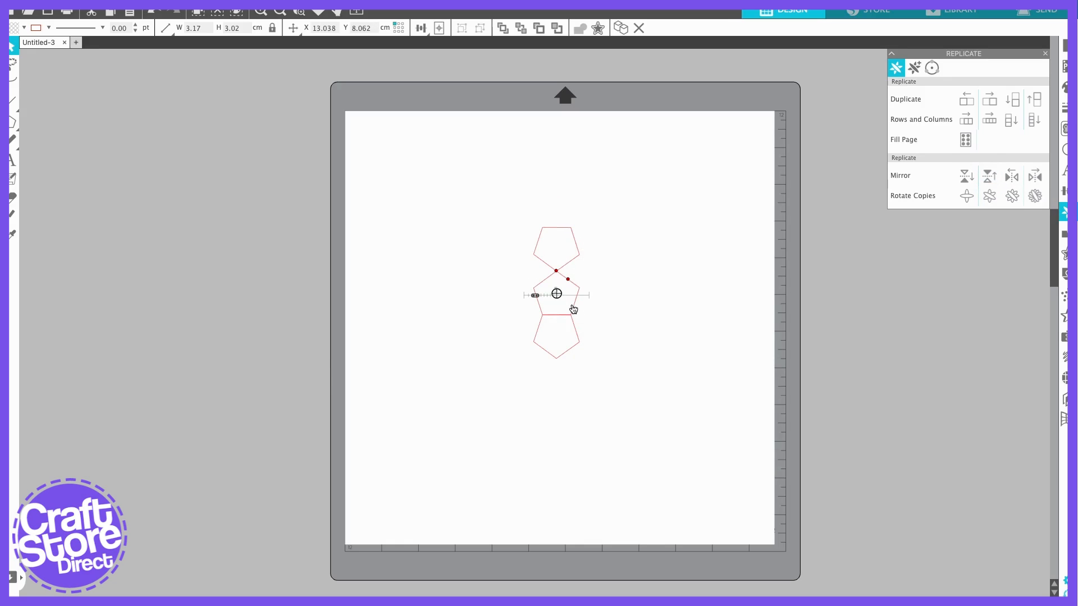
pyautogui.click(1007, 176)
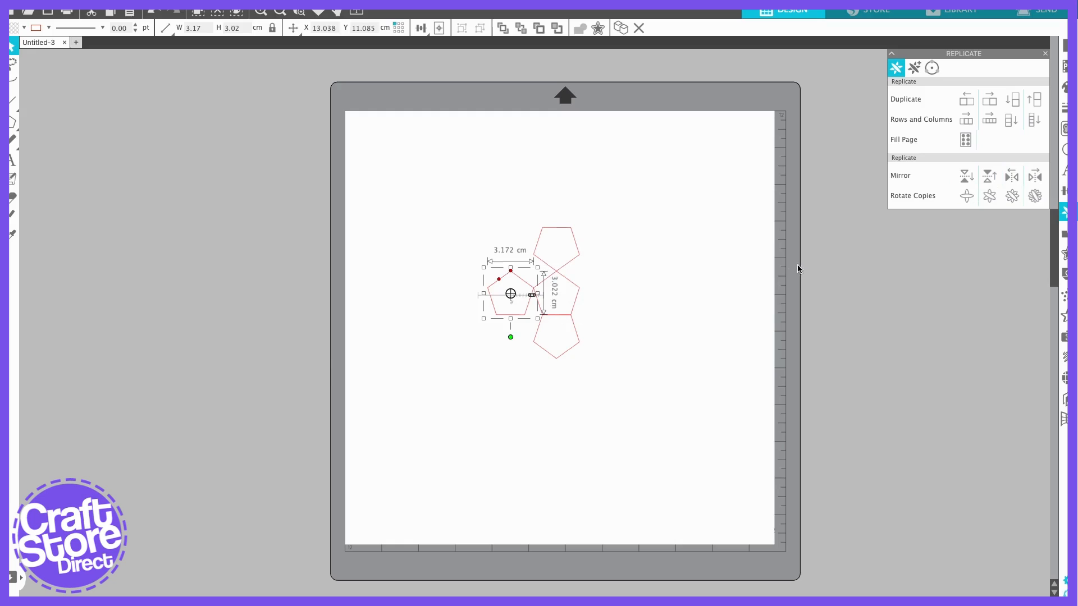
pyautogui.click(575, 300)
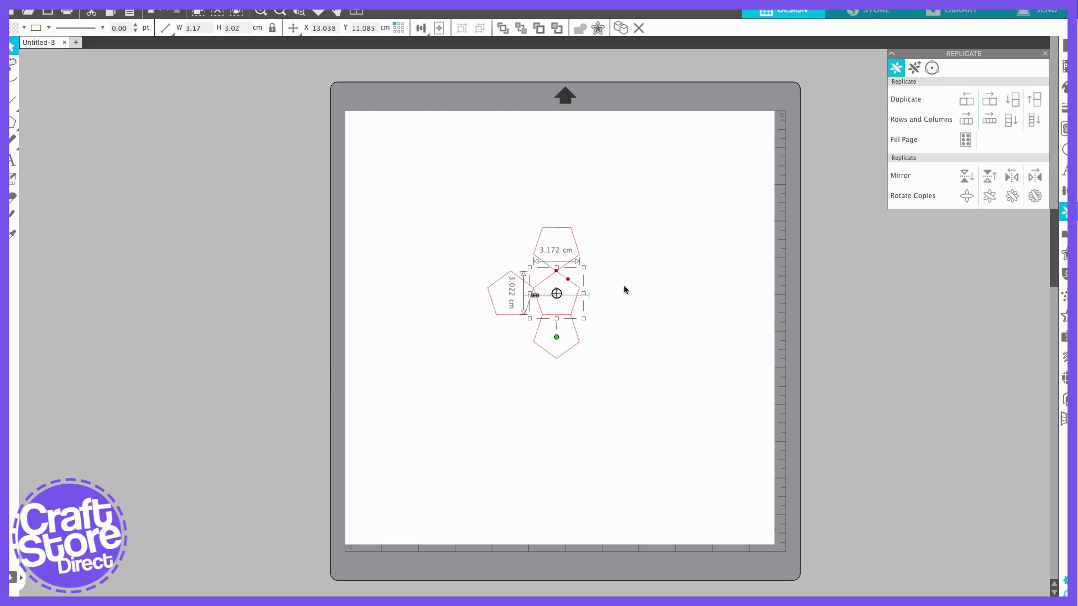
pyautogui.click(1040, 177)
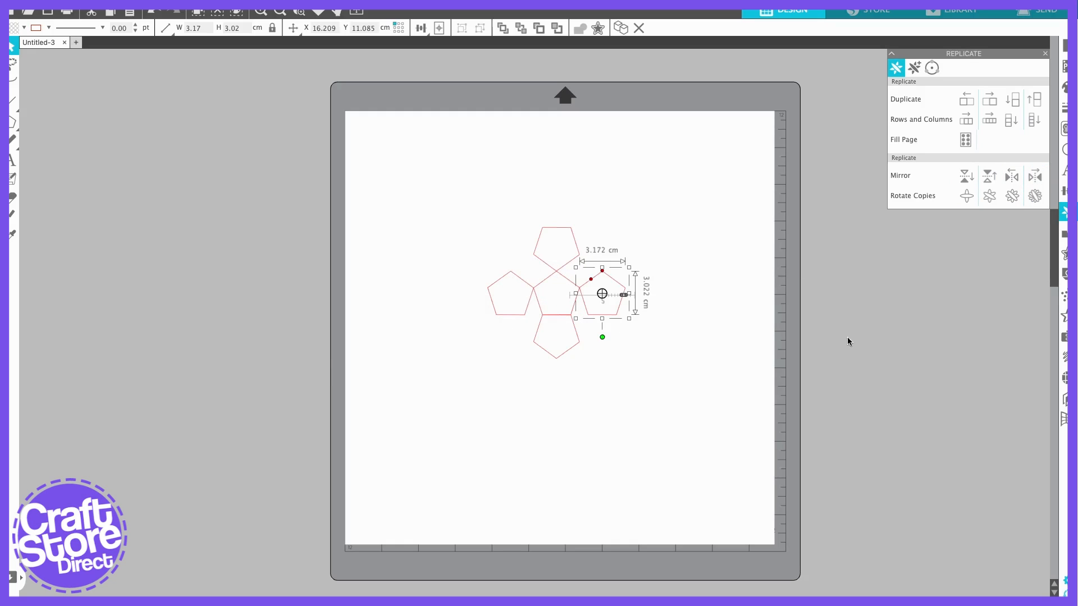
pyautogui.moveTo(481, 223); pyautogui.dragTo(657, 412)
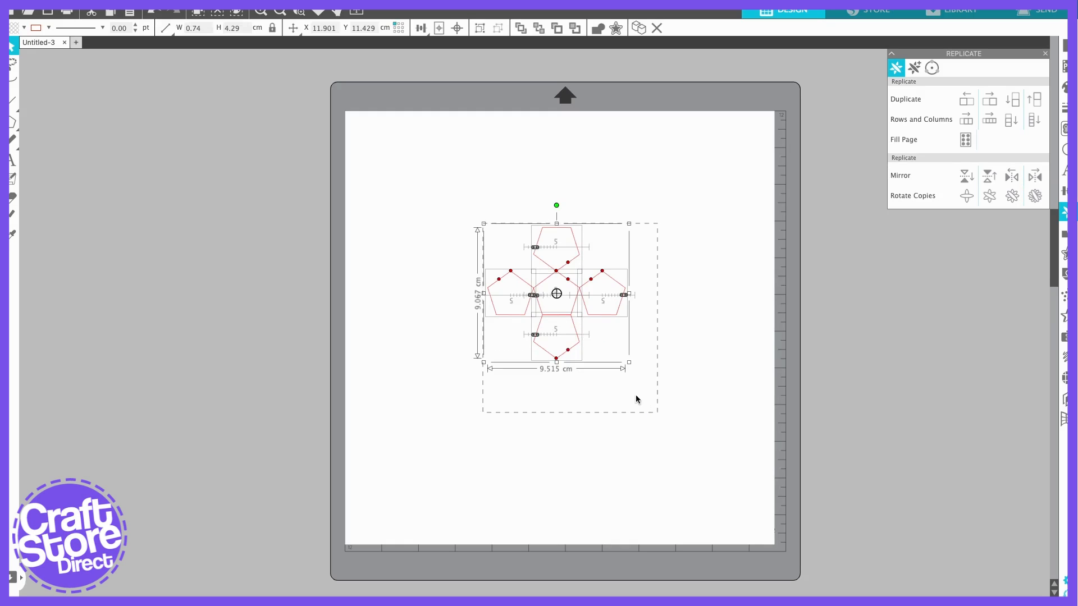
# Step: Move the group of five pentagons up near the top of the page and mirror it below
pyautogui.moveTo(573, 345); pyautogui.dragTo(582, 261)
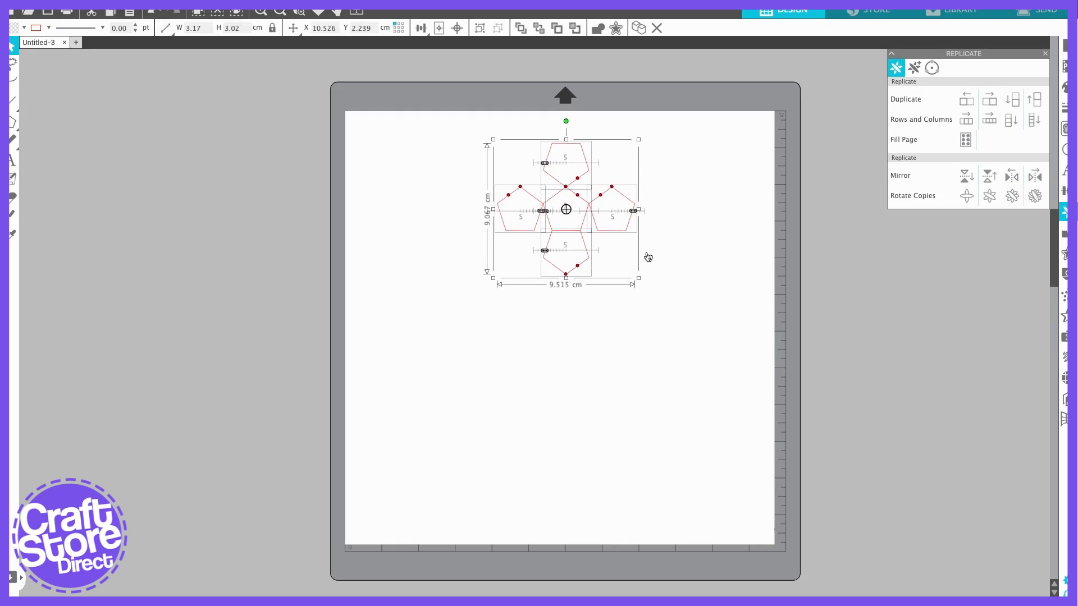
pyautogui.click(967, 177)
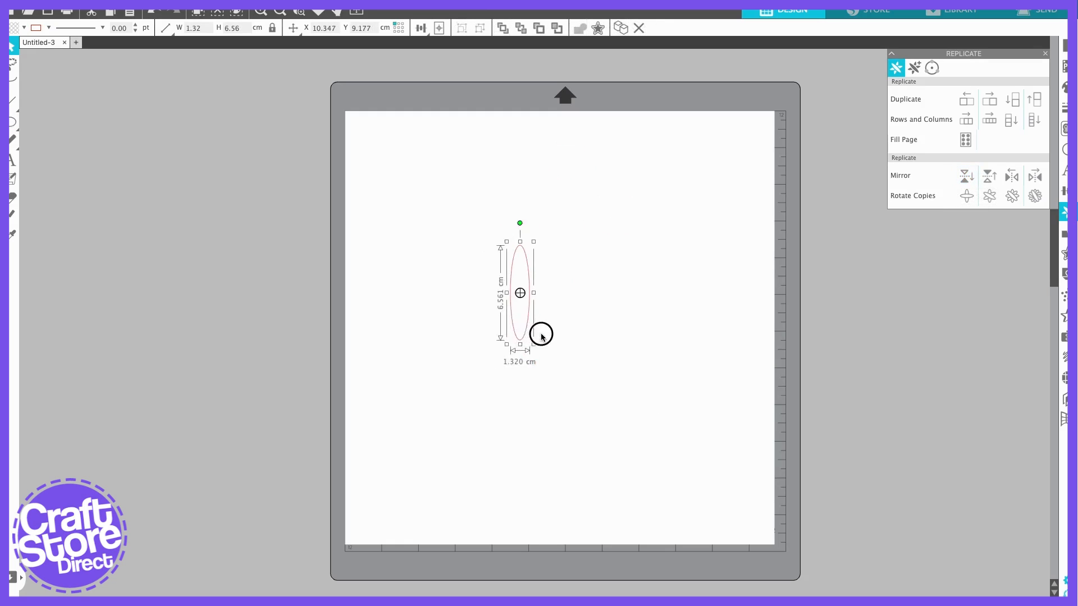
# Step: Move the narrow ellipse toward the middle of the page and try rotating one copy of it about its centre
pyautogui.moveTo(541, 335); pyautogui.dragTo(563, 340)
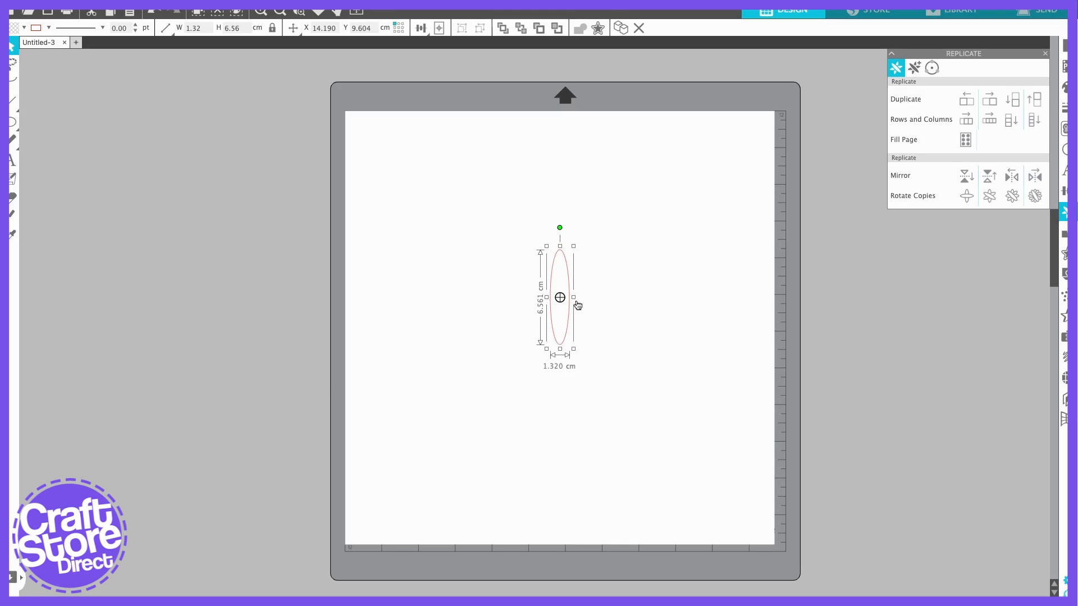
pyautogui.click(967, 197)
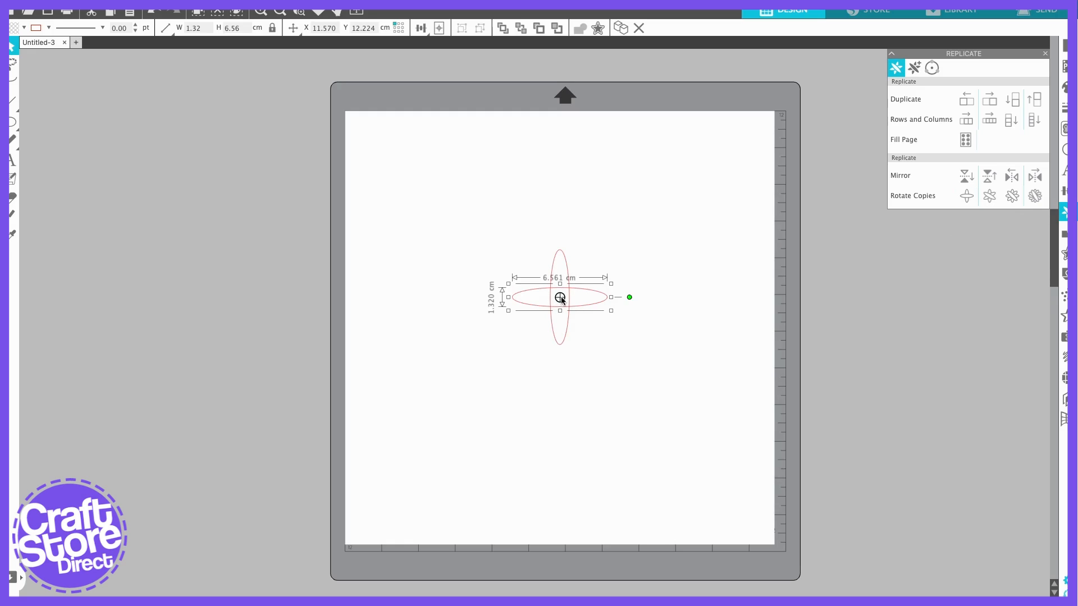
pyautogui.hotkey('ctrl', 'z')
# Step: Replicate the ellipse into a row of three, placing two near the page's upper-left corner and one in the middle
pyautogui.click(966, 119)
pyautogui.click(966, 119)
pyautogui.click(625, 359)
pyautogui.moveTo(626, 359); pyautogui.dragTo(541, 241)
pyautogui.moveTo(601, 348); pyautogui.dragTo(412, 218)
pyautogui.click(380, 234)
pyautogui.click(151, 12)
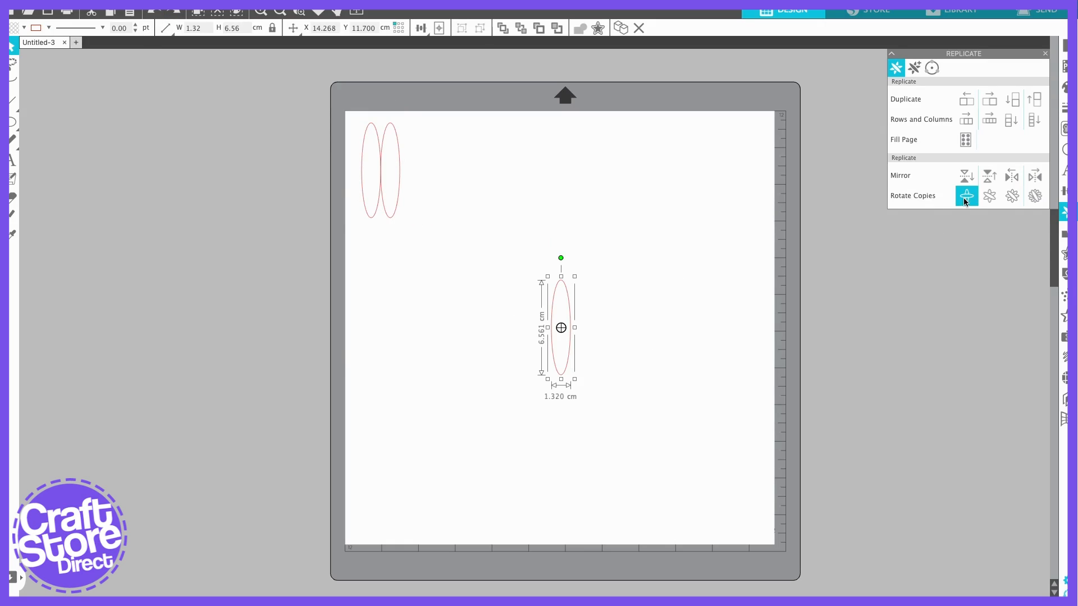
# Step: Rotate one copy of the middle ellipse about its centre and move the crossed pair to the page's upper-right corner
pyautogui.click(966, 201)
pyautogui.moveTo(480, 275); pyautogui.dragTo(690, 219)
pyautogui.moveTo(689, 217); pyautogui.dragTo(689, 213)
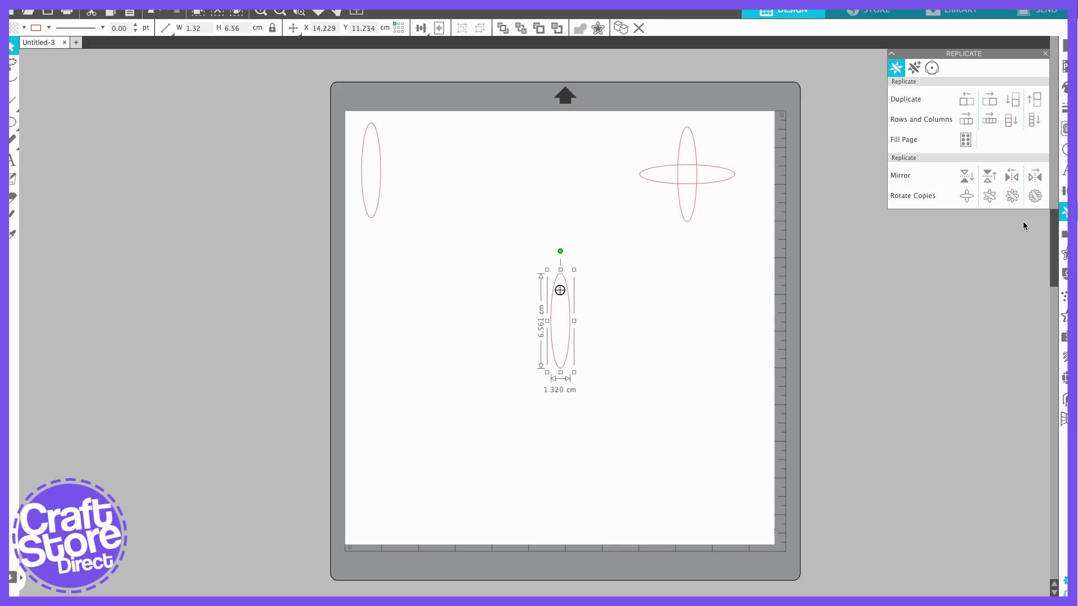
# Step: Rotate one copy of the next ellipse about its raised rotation centre, and move the overlapping pair below the crossed ellipses
pyautogui.click(971, 199)
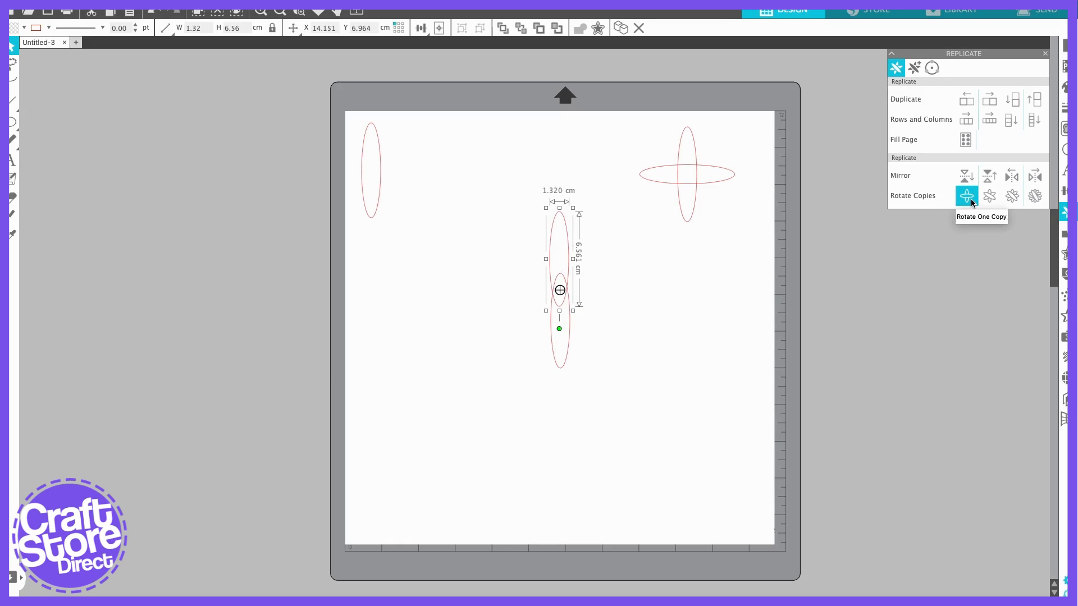
pyautogui.moveTo(539, 228); pyautogui.dragTo(568, 358)
pyautogui.moveTo(568, 296); pyautogui.dragTo(696, 324)
# Step: Move the remaining ellipse to about X 5.9 cm, Y 11.5 cm, and rotate three copies about a centre placed to its right
pyautogui.click(373, 217)
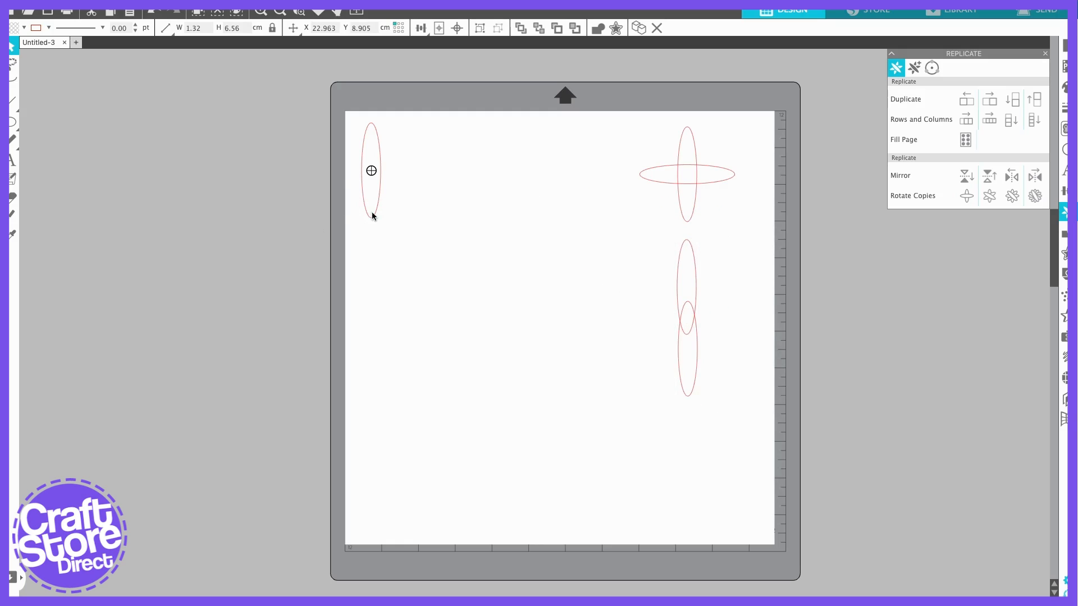
pyautogui.moveTo(373, 218); pyautogui.dragTo(444, 367)
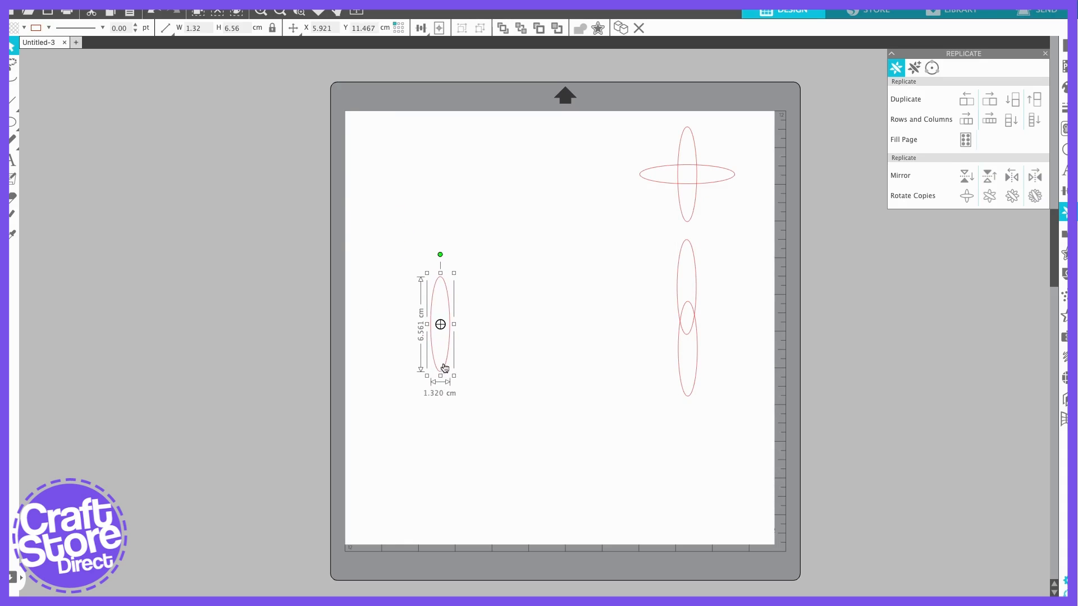
pyautogui.click(441, 325)
pyautogui.moveTo(441, 324); pyautogui.dragTo(508, 325)
pyautogui.click(1008, 199)
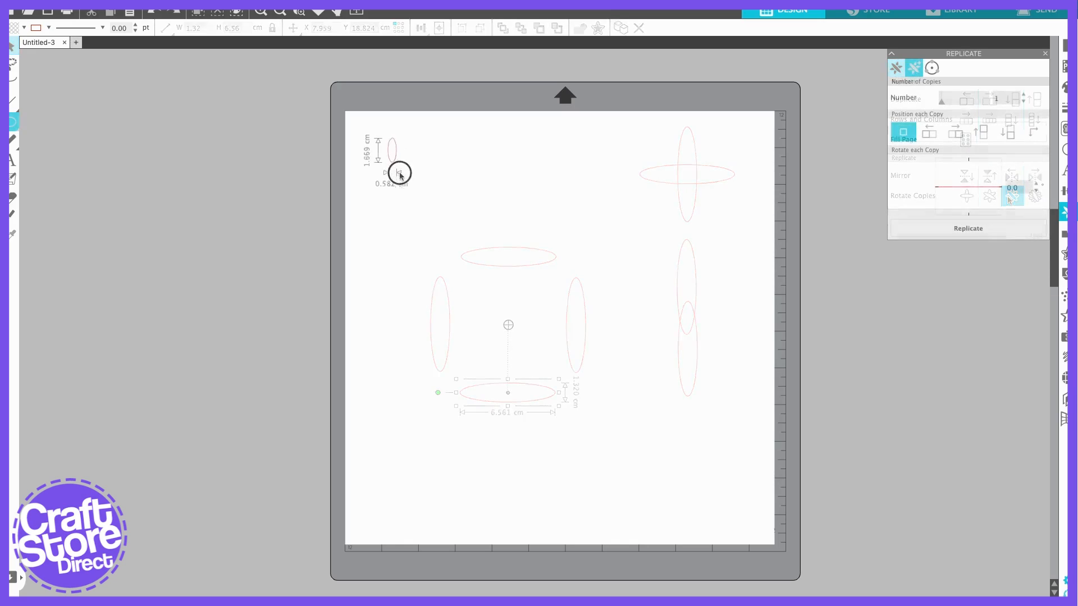
# Step: Draw an ellipse about 1.28 by 6.64 cm near the page's upper-left corner, and set up 10 copies positioned by X and Y offsets
pyautogui.moveTo(399, 174); pyautogui.dragTo(409, 237)
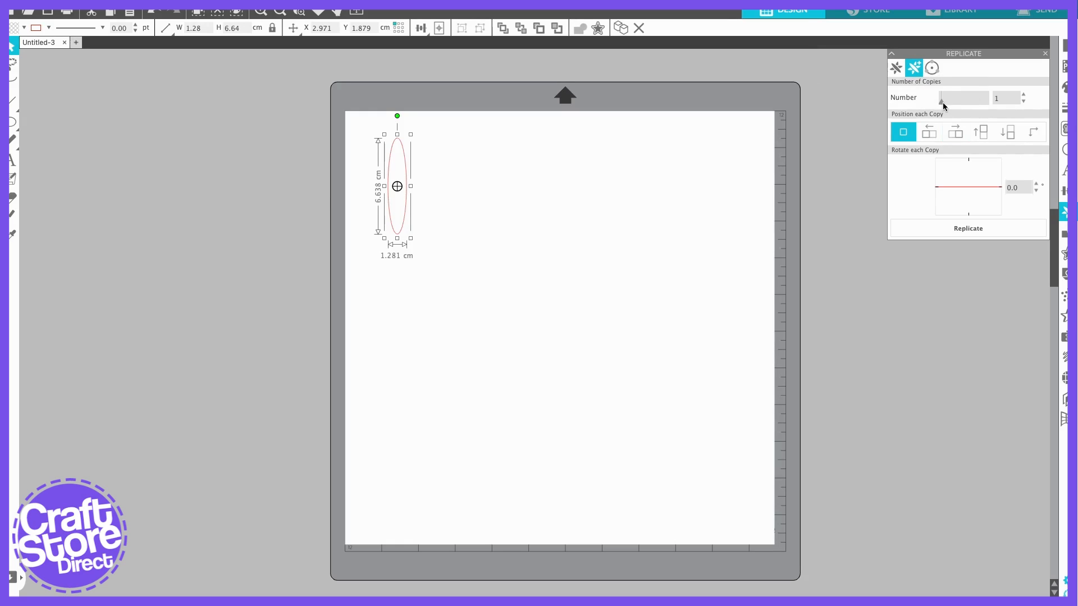
pyautogui.moveTo(942, 102); pyautogui.dragTo(983, 105)
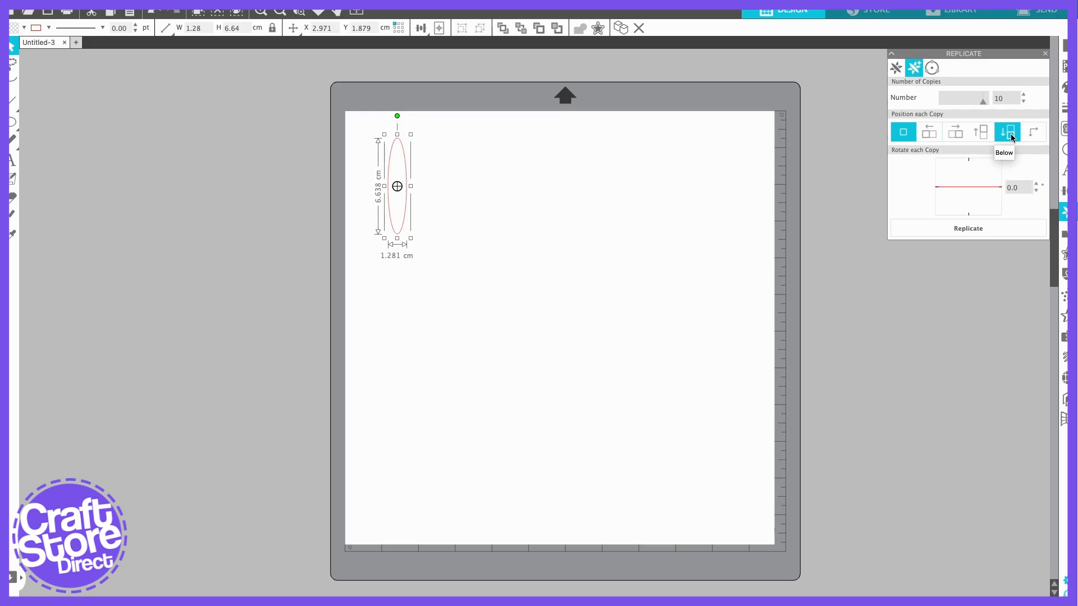
pyautogui.click(1037, 133)
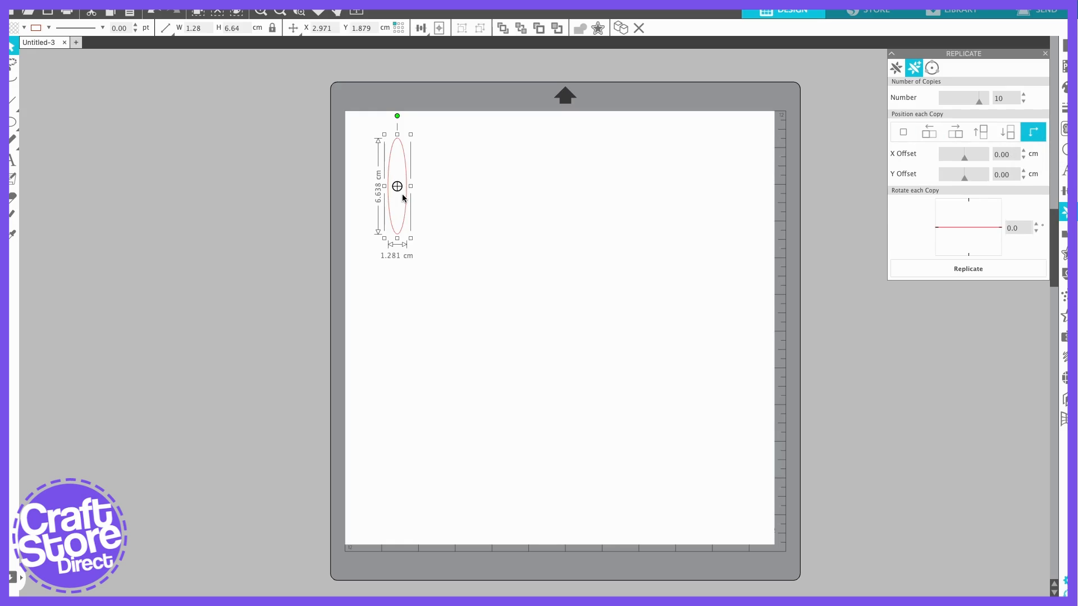
# Step: Set the ellipse's width to 1 cm
pyautogui.click(198, 28)
pyautogui.write('1')
pyautogui.press('Return')
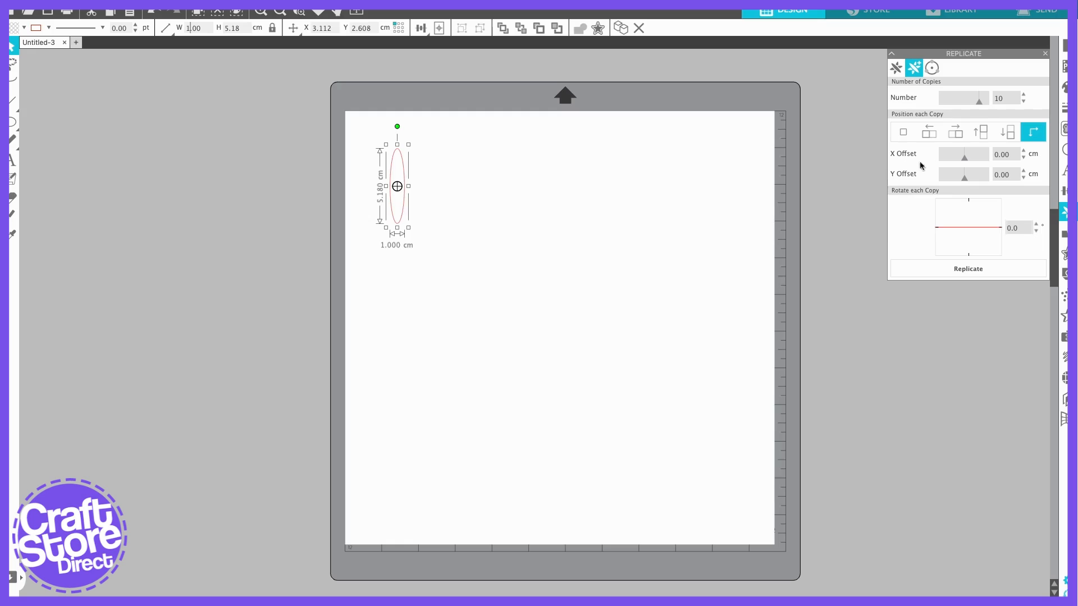
# Step: Replicate the ellipse 10 times with X and Y offsets of 1.50 cm, and undo the copies
pyautogui.moveTo(1013, 157); pyautogui.dragTo(981, 153)
pyautogui.moveTo(1017, 175); pyautogui.dragTo(979, 173)
pyautogui.click(967, 269)
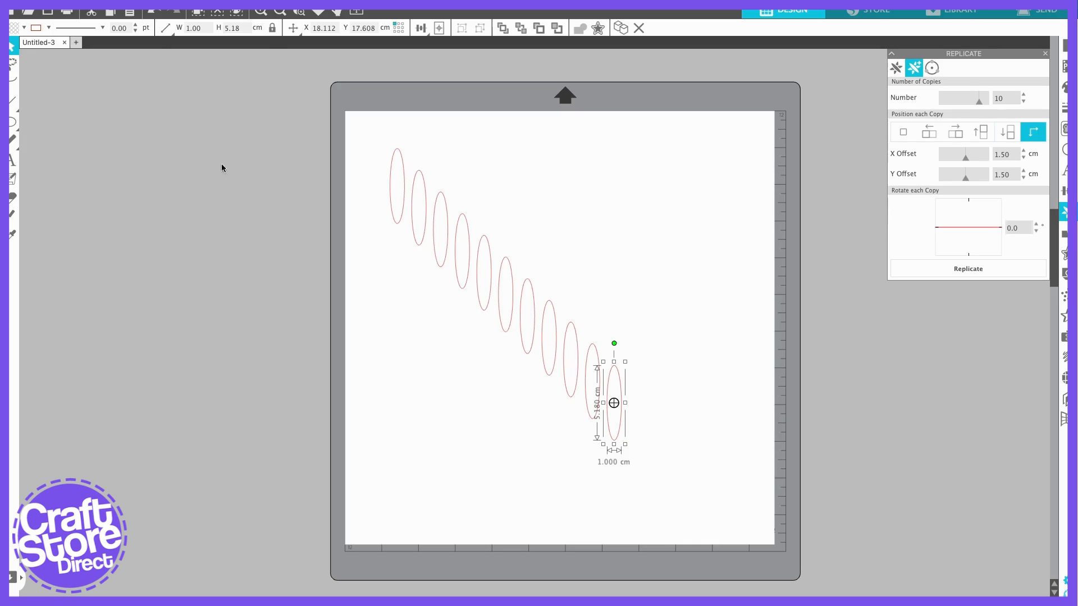
pyautogui.click(155, 11)
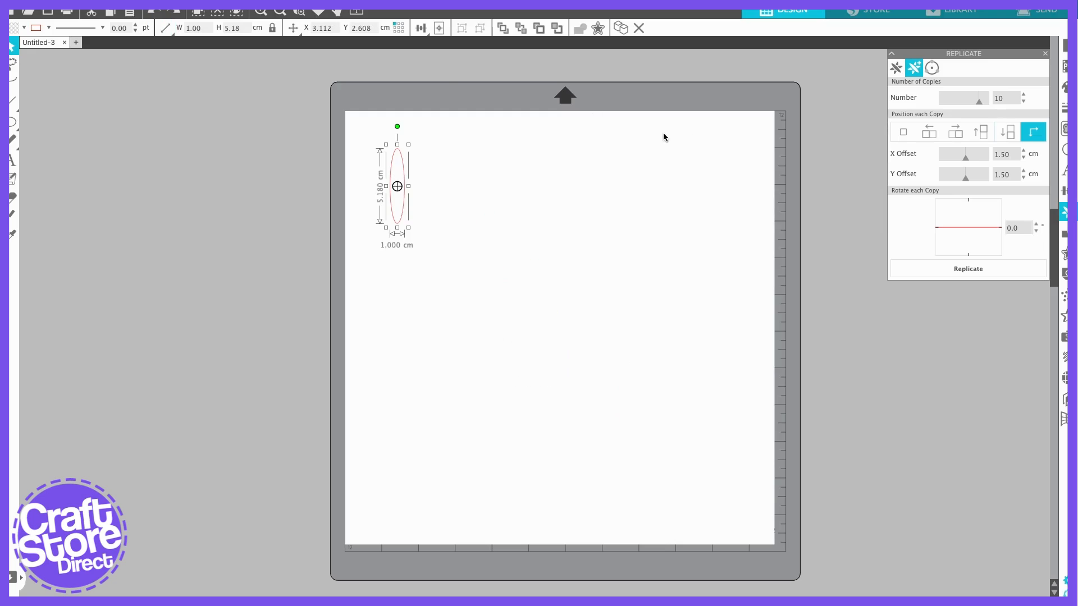
# Step: Replicate the offset ellipse copies with each one rotated 45 degrees, and undo the result
pyautogui.moveTo(998, 227); pyautogui.dragTo(1000, 255)
pyautogui.click(939, 270)
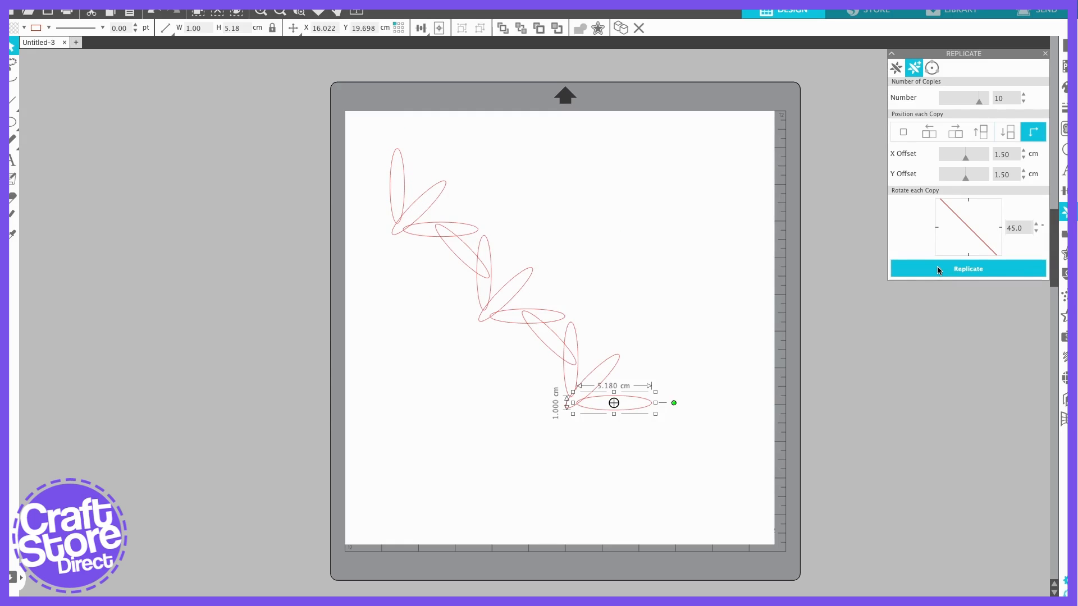
pyautogui.click(153, 12)
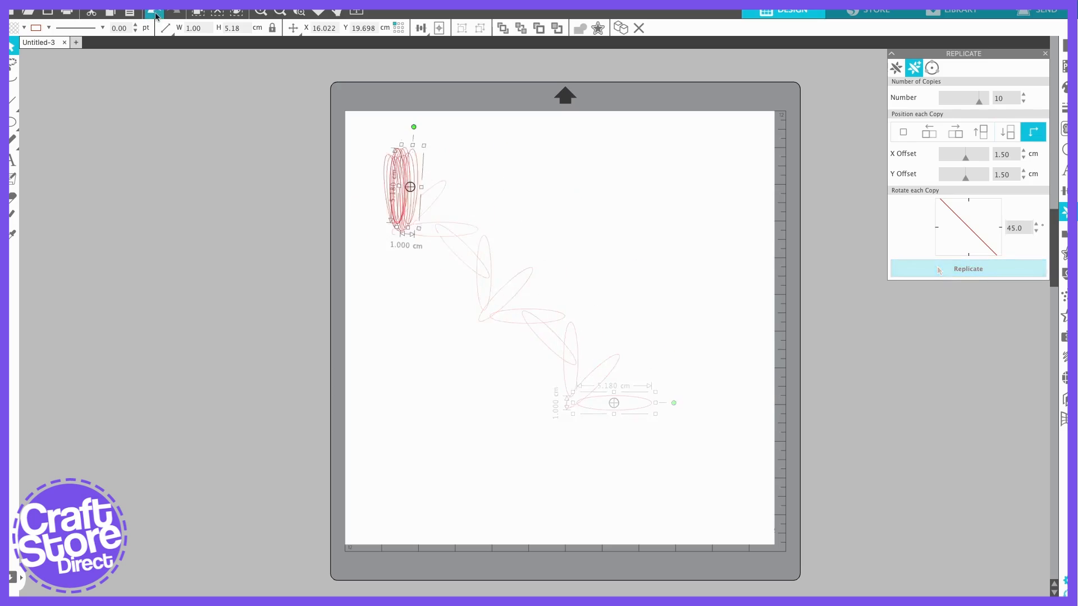
# Step: Show the Object on Path options and draw a circle about 16.56 cm across in the middle of the page
pyautogui.click(934, 66)
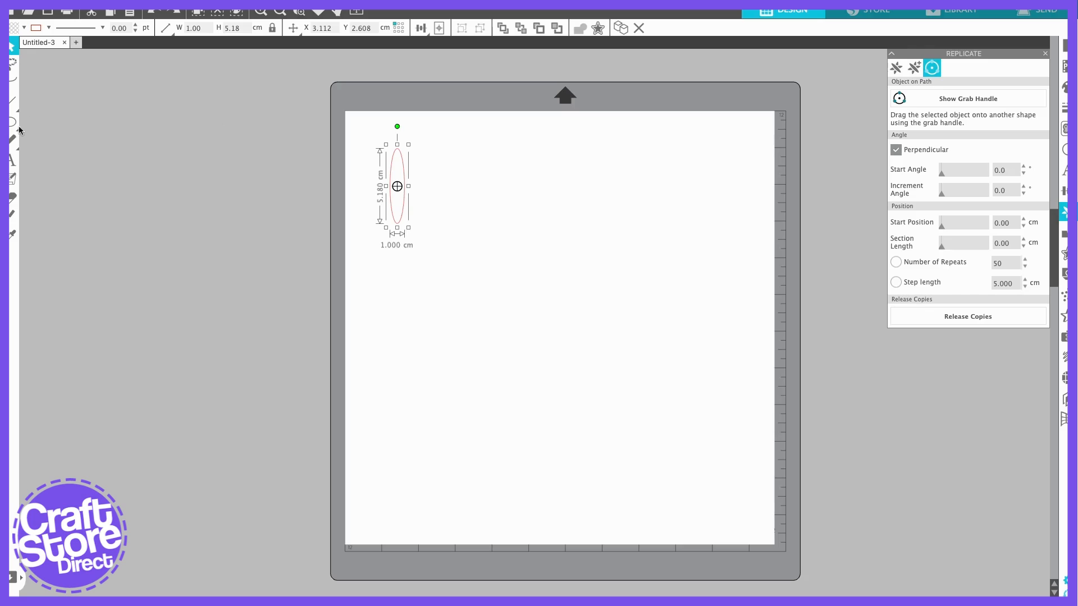
pyautogui.moveTo(14, 128)
pyautogui.click(62, 133)
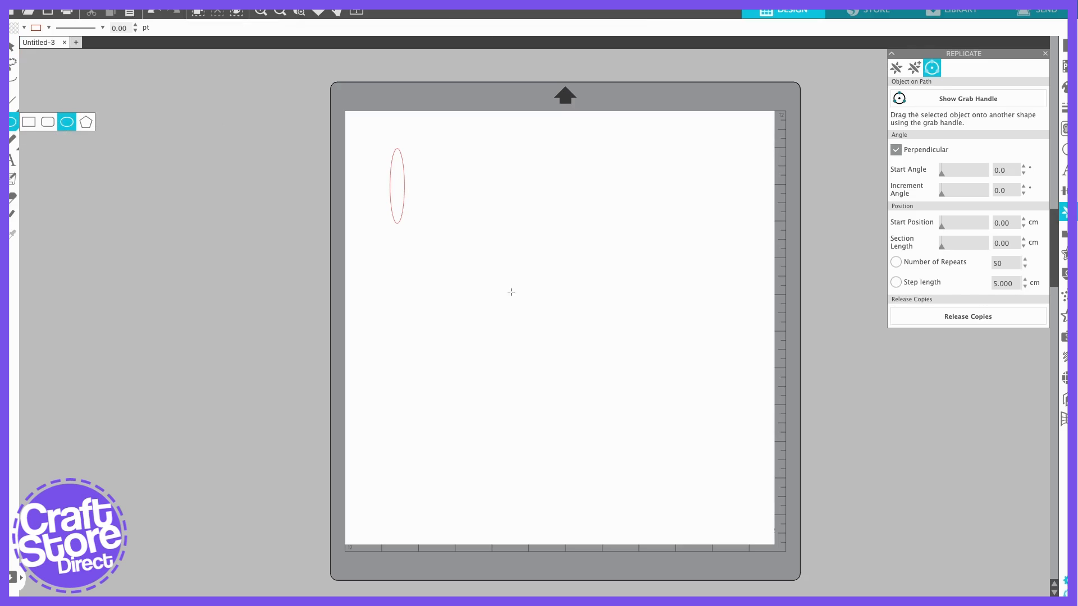
pyautogui.moveTo(469, 274); pyautogui.dragTo(638, 410)
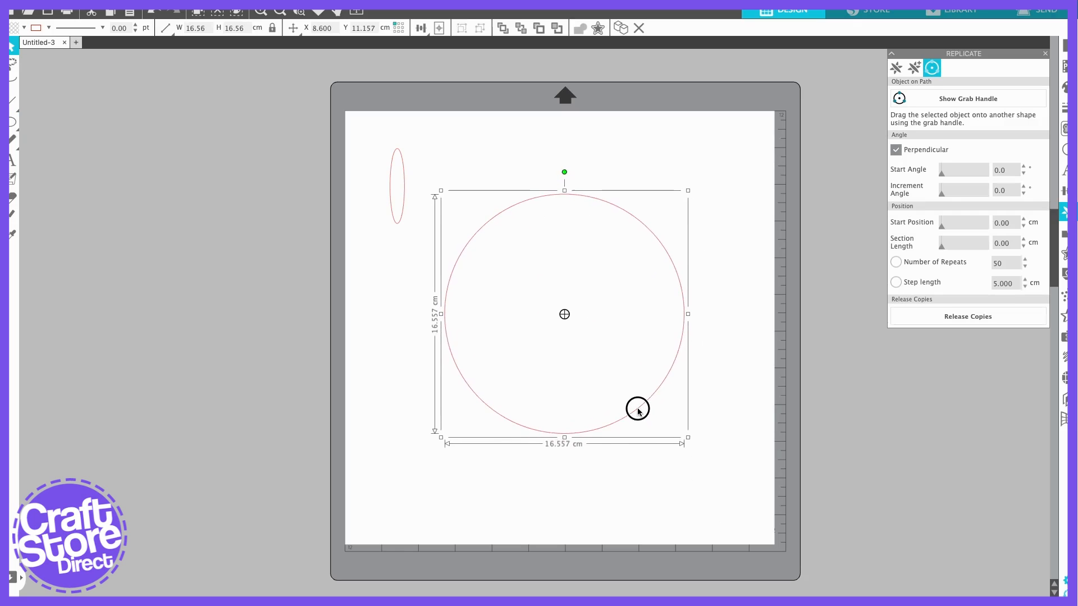
# Step: Replicate the narrow ellipse around the circle by placing its grab handle on the circle's outline
pyautogui.click(397, 223)
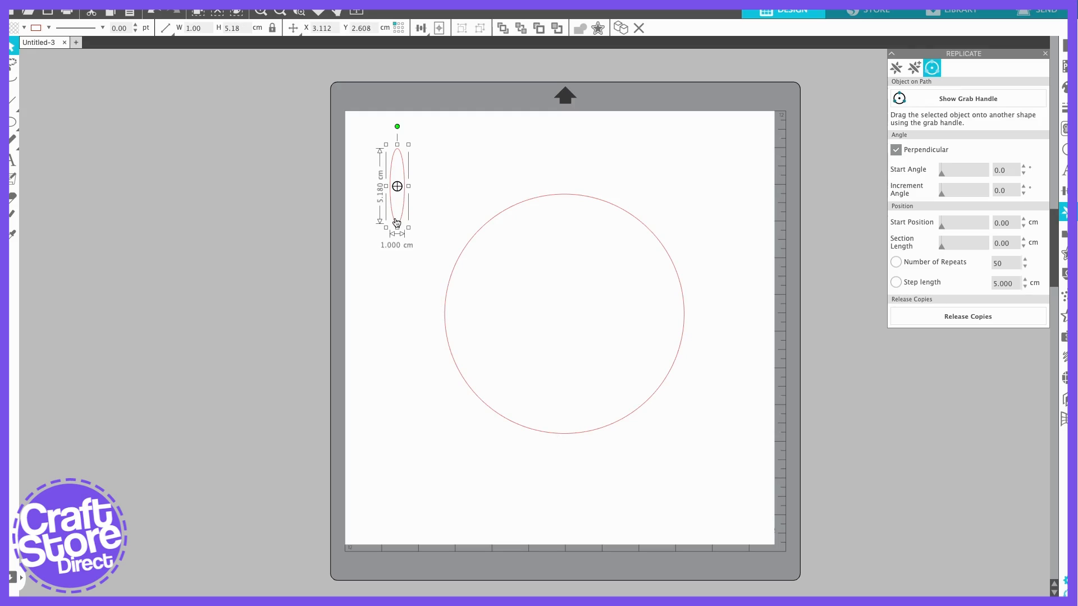
pyautogui.click(596, 198)
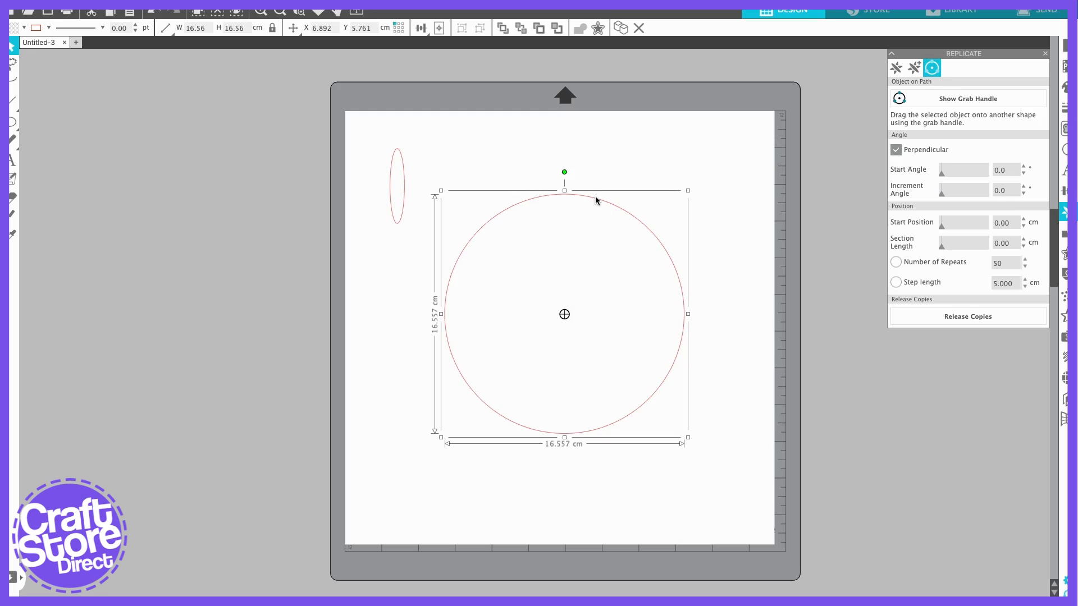
pyautogui.click(402, 217)
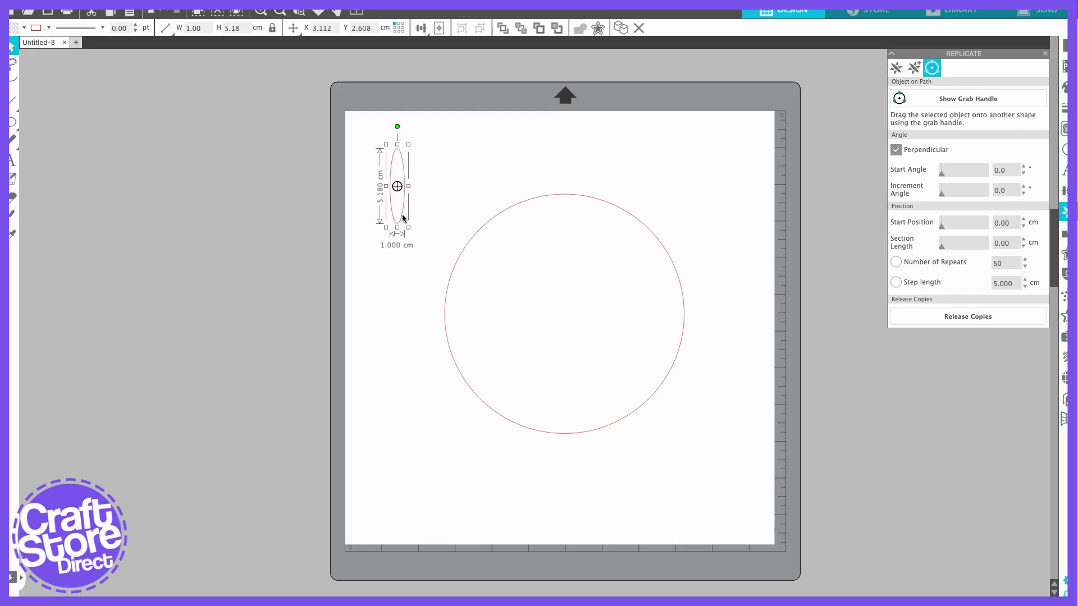
pyautogui.click(899, 100)
pyautogui.moveTo(398, 186); pyautogui.dragTo(562, 195)
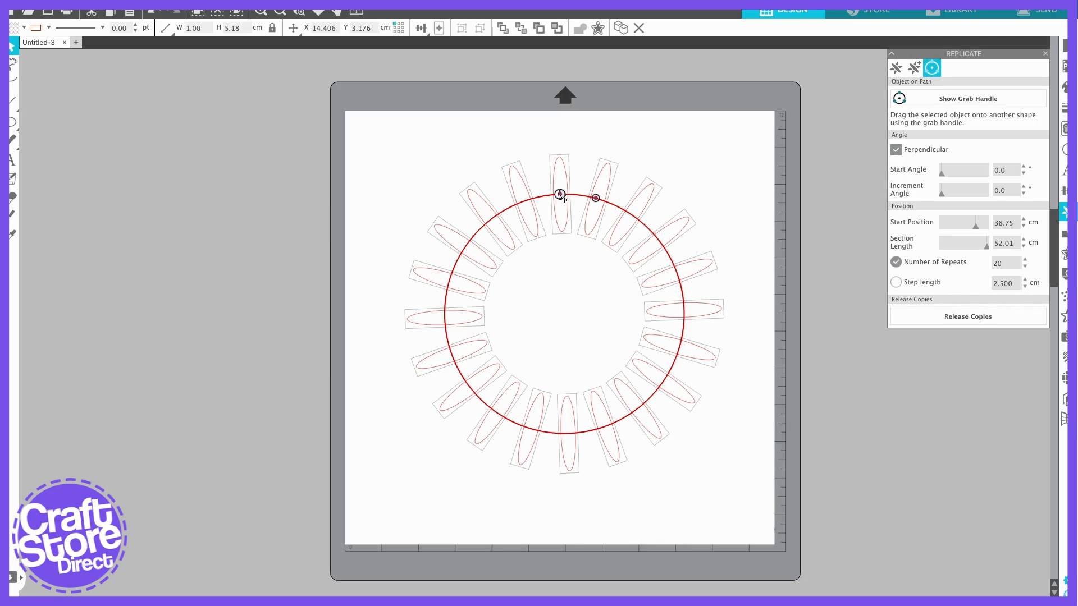
# Step: Limit the ellipse copies to the lower half of the circle and space them tightly together along the path
pyautogui.moveTo(562, 196); pyautogui.dragTo(450, 308)
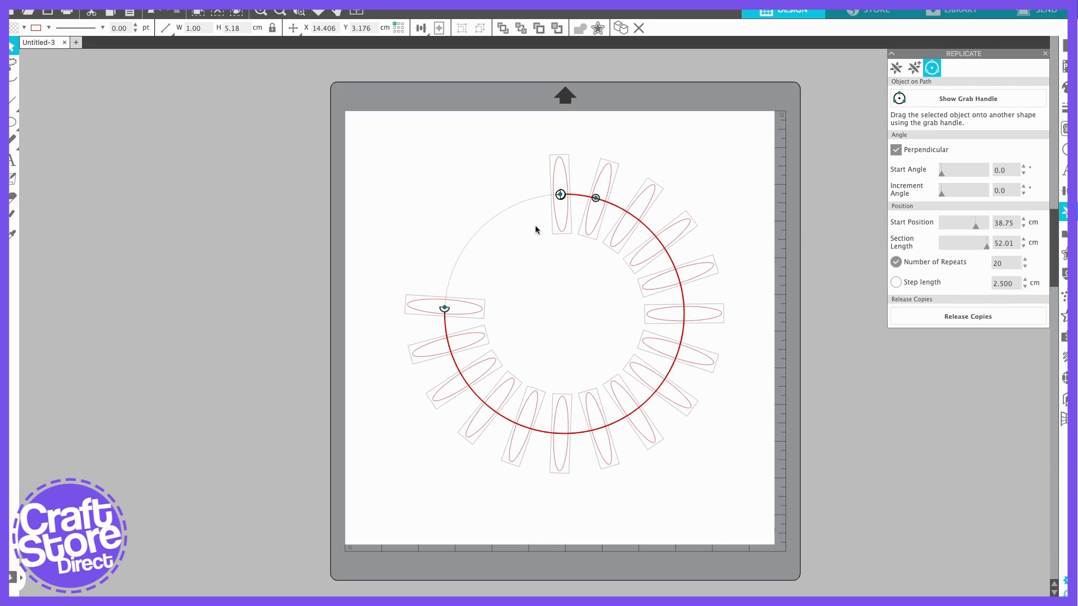
pyautogui.moveTo(560, 195); pyautogui.dragTo(668, 306)
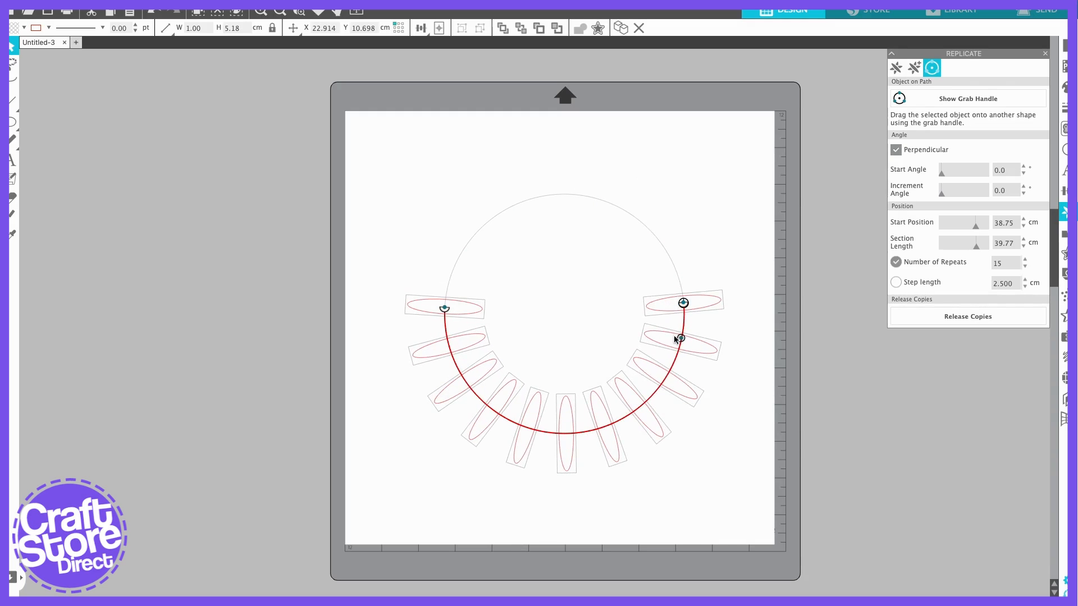
pyautogui.moveTo(682, 351); pyautogui.dragTo(676, 308)
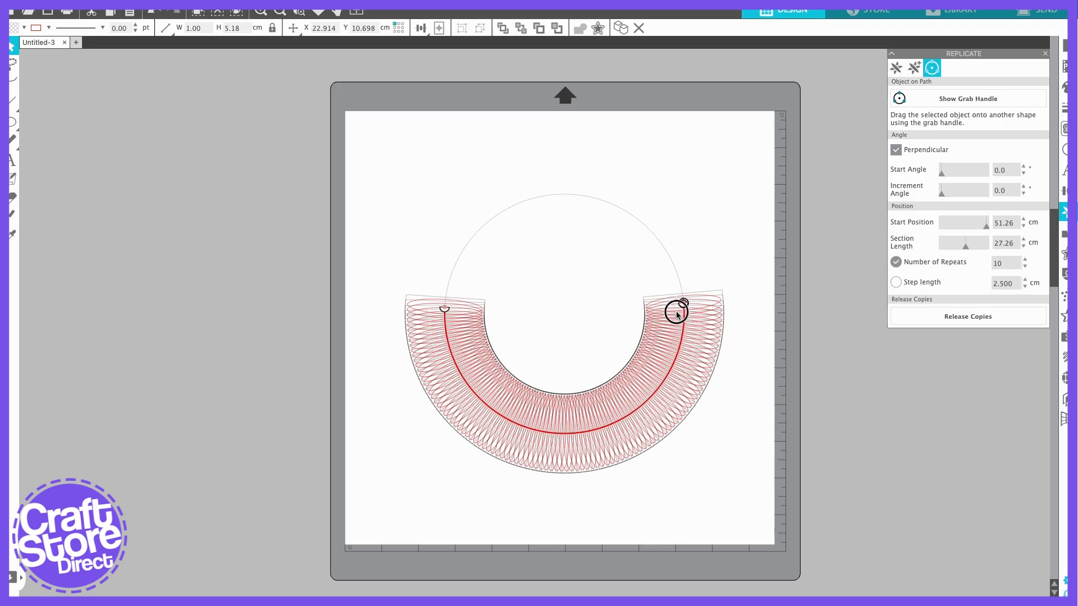